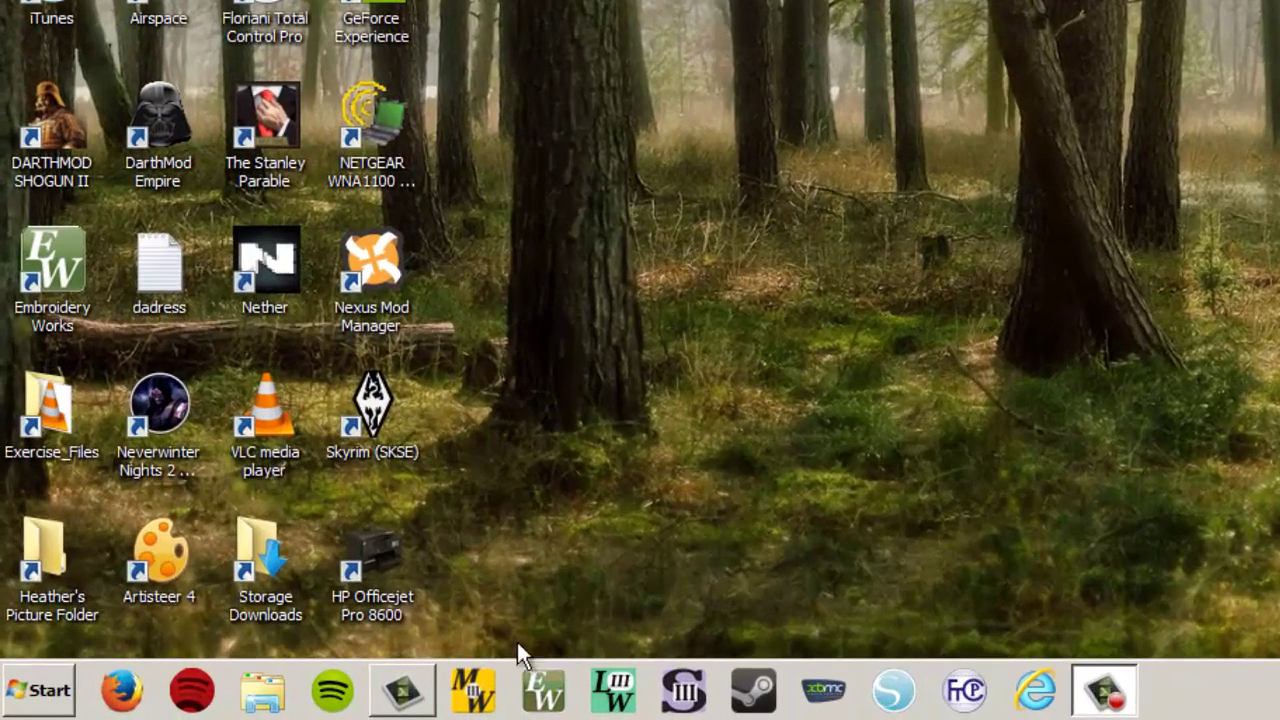
Bring Embroidery Works forward and choose Import Font from the Utility menu
click(543, 690)
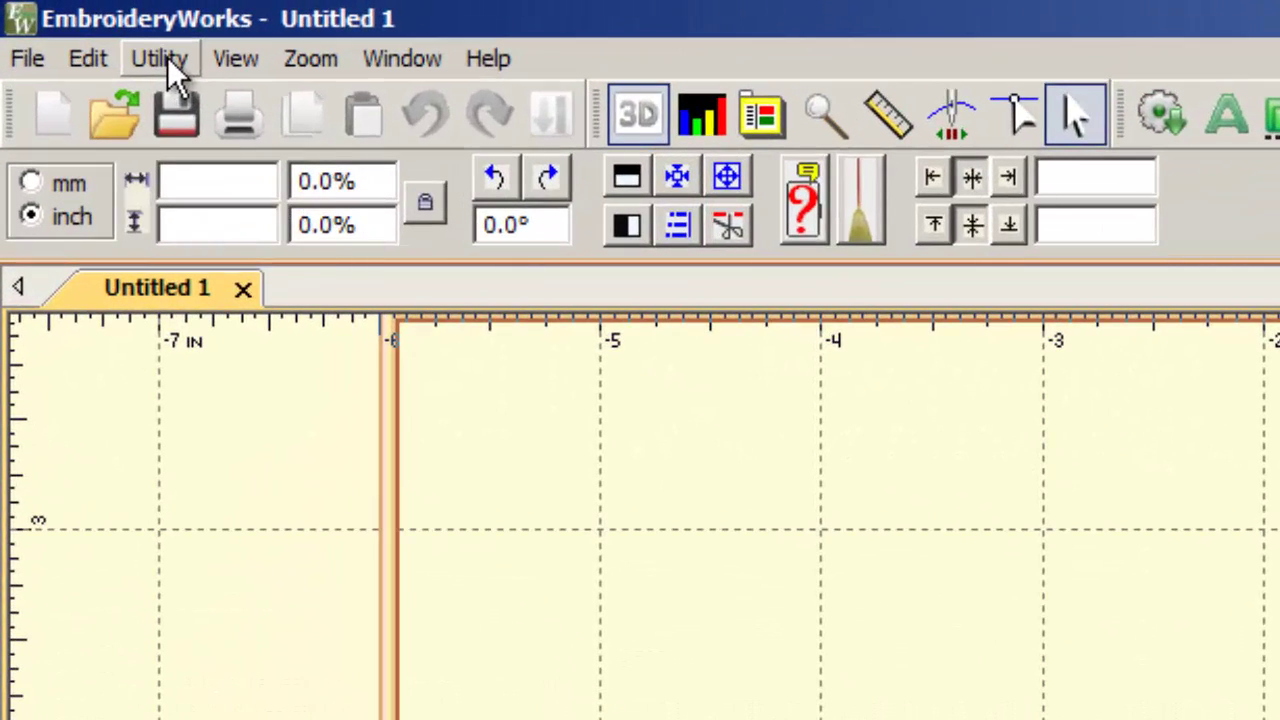
click(167, 57)
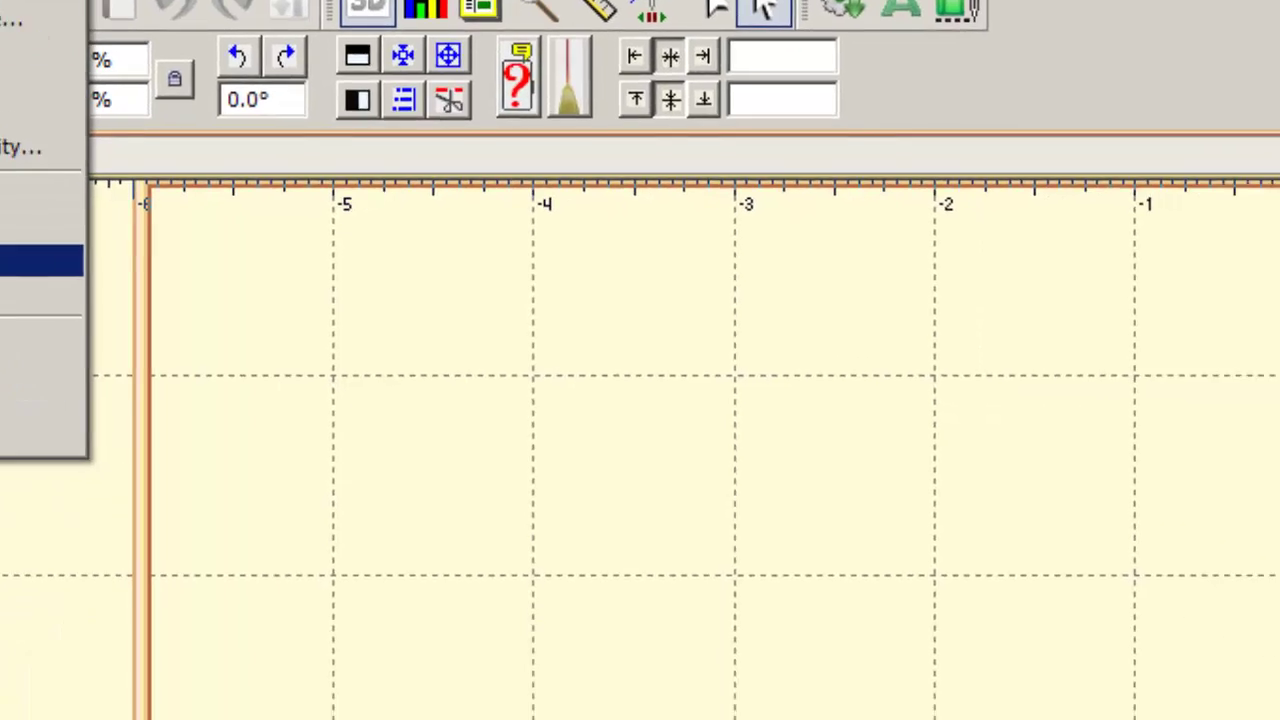
click(165, 408)
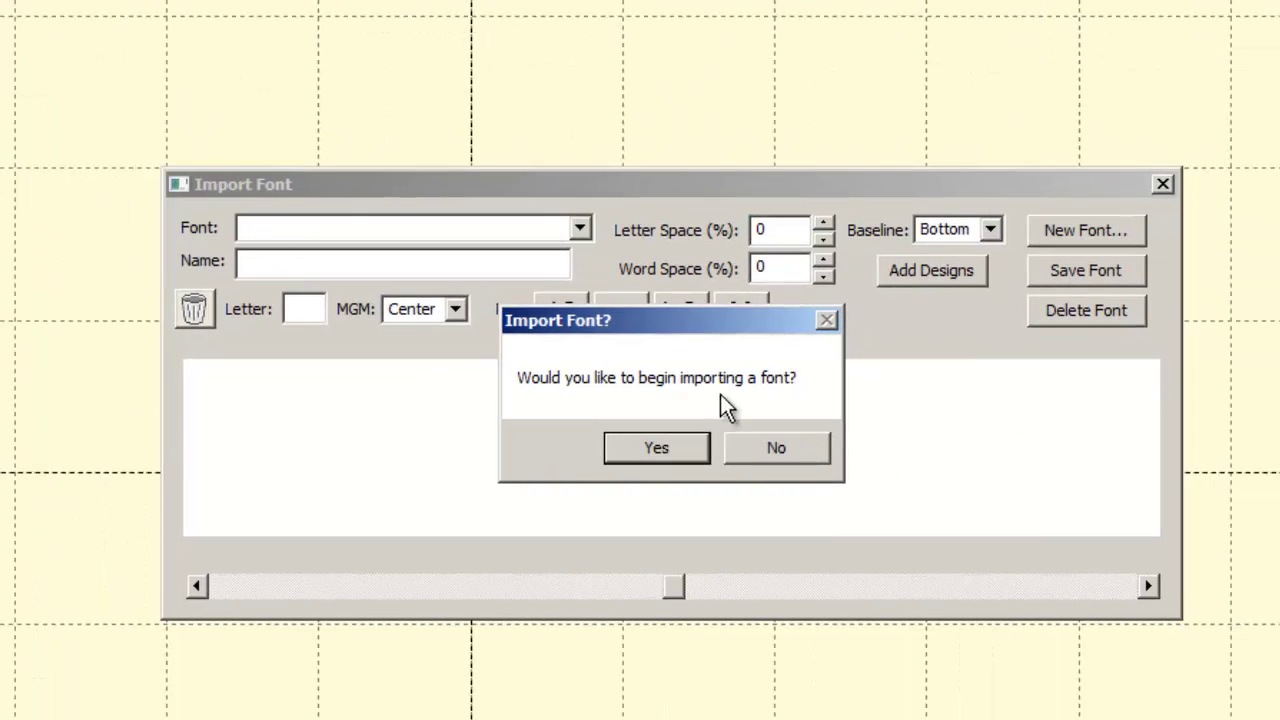
Confirm beginning the font import and browse the Open Design Files tree to Storage 2 (I:)
click(655, 449)
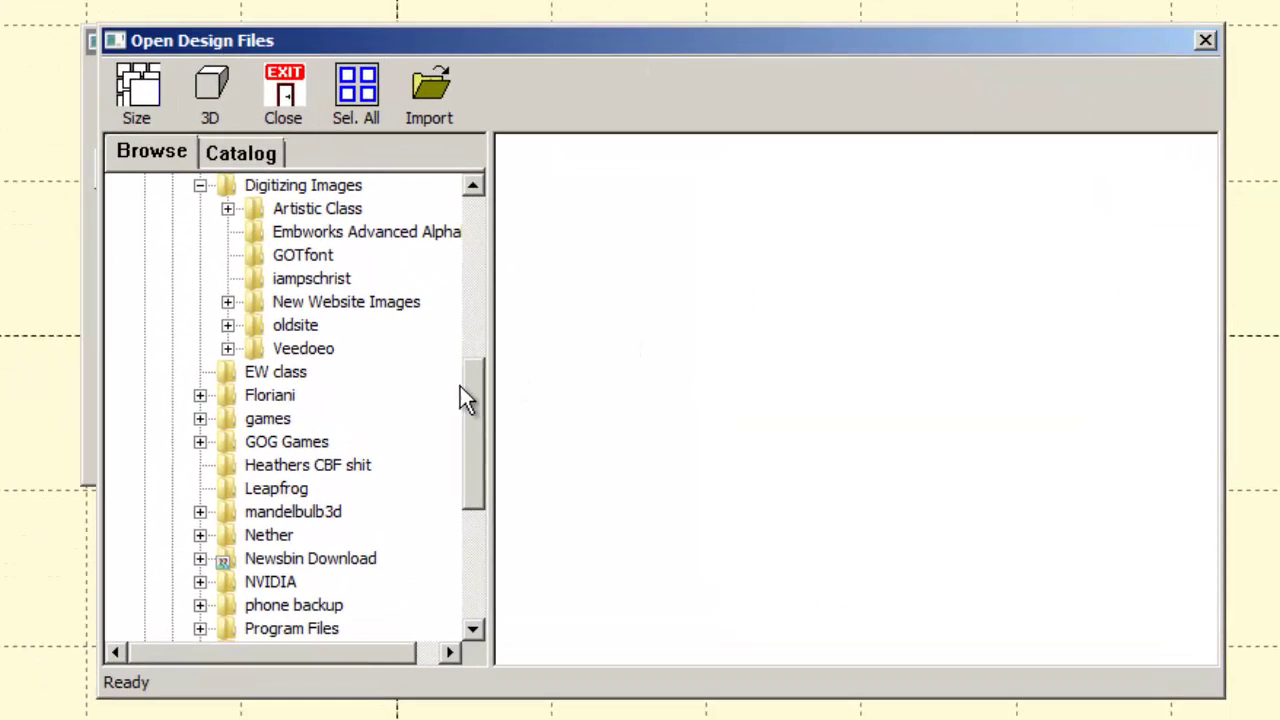
drag(497, 448, 479, 238)
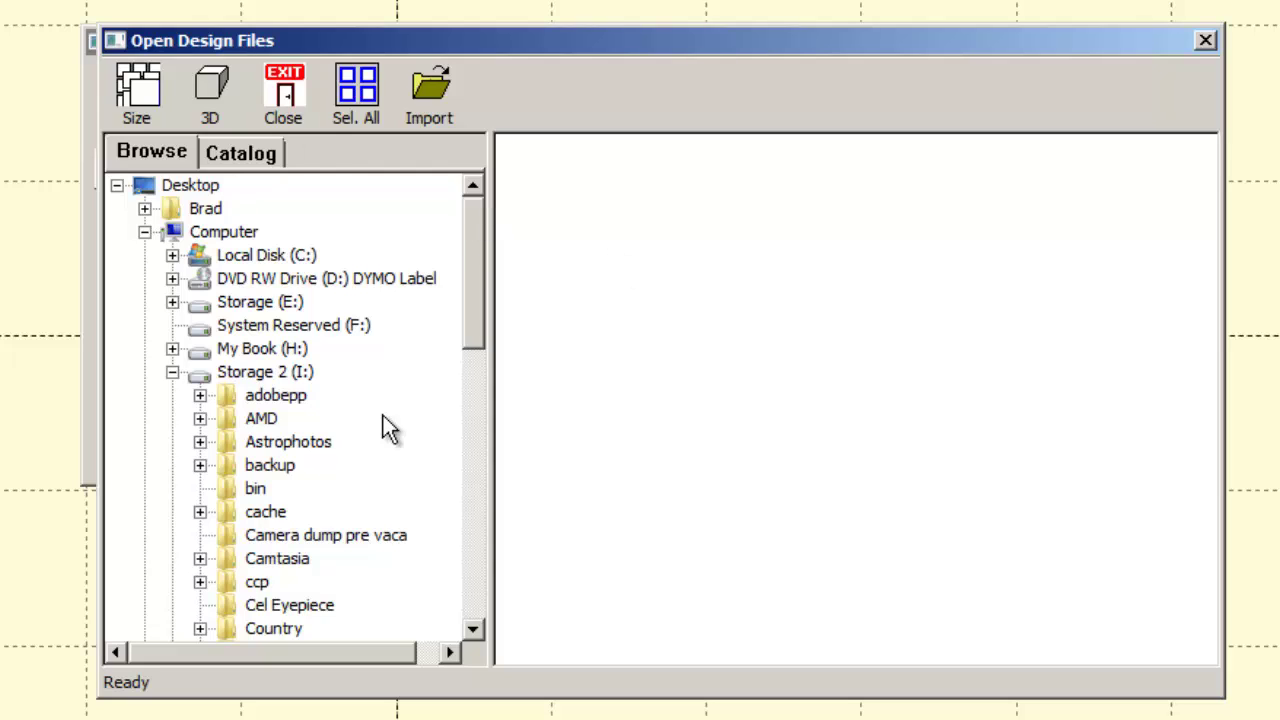
drag(480, 300, 505, 567)
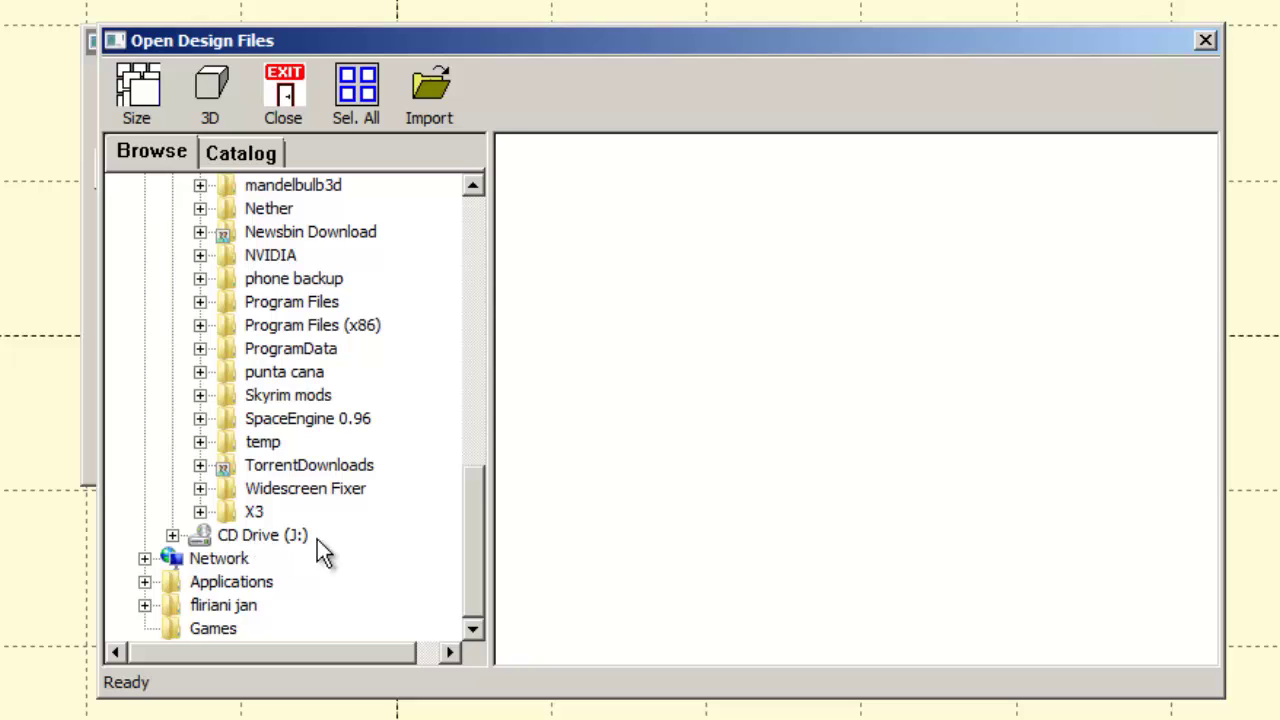
drag(474, 511, 480, 250)
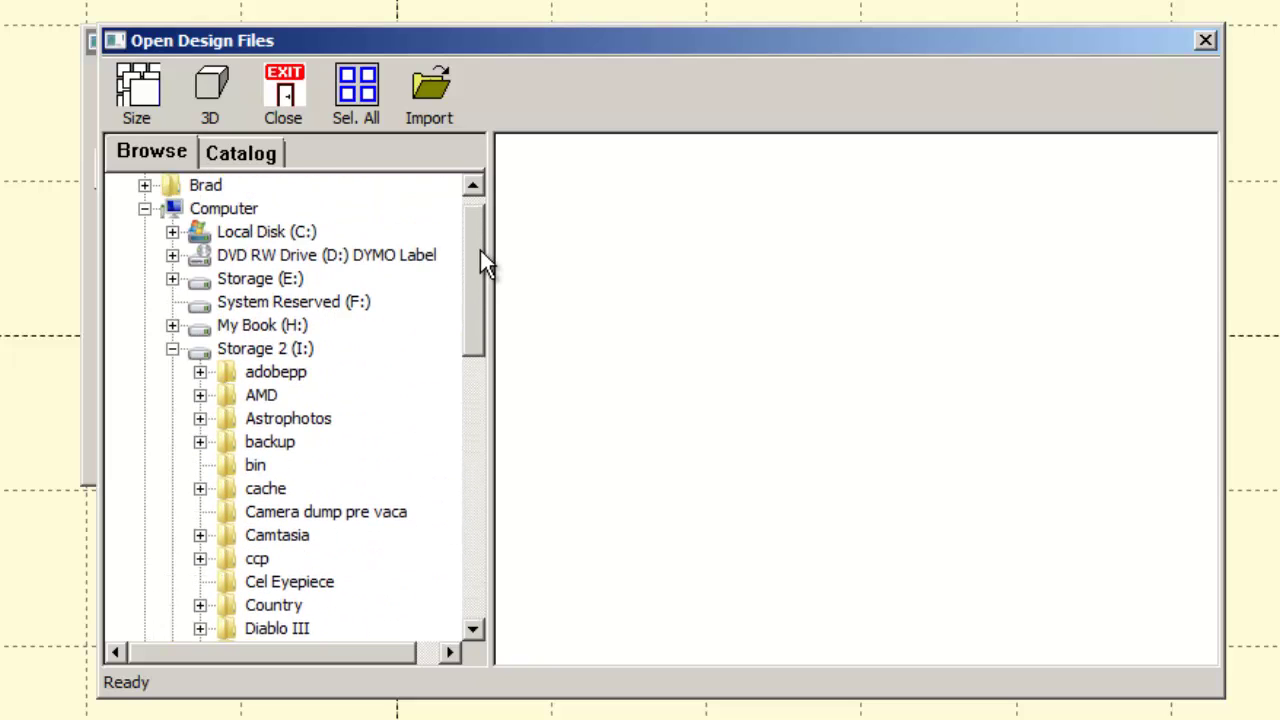
scroll(480, 248, up, 1)
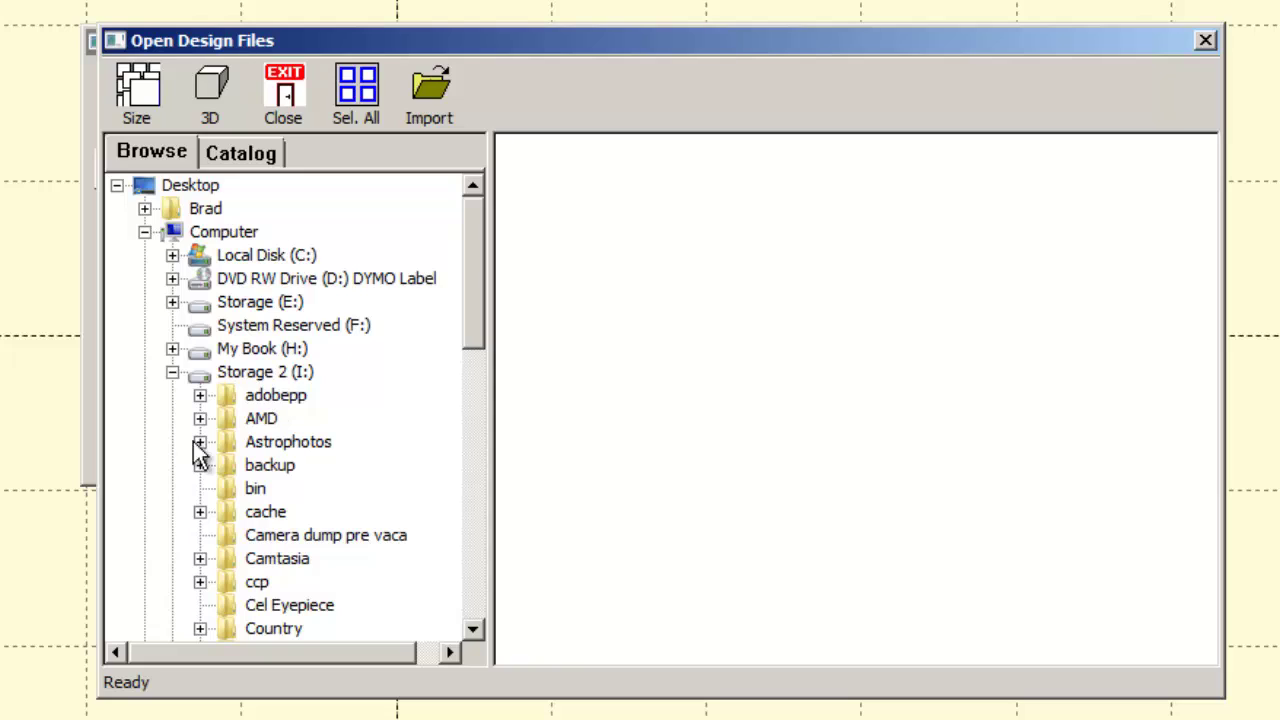
Expand Storage 2 (I:) and its Digitizing Images folder to reveal Embworks Advanced Alphabet
click(172, 372)
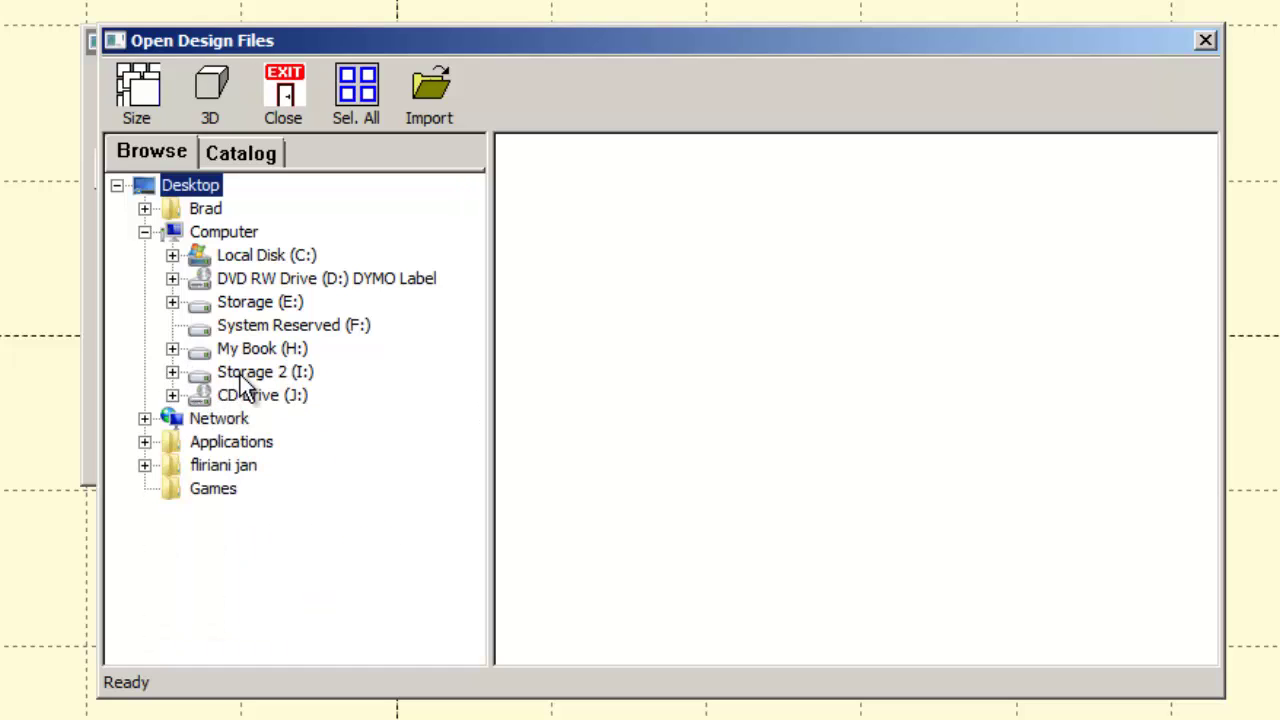
click(172, 373)
drag(470, 384, 479, 304)
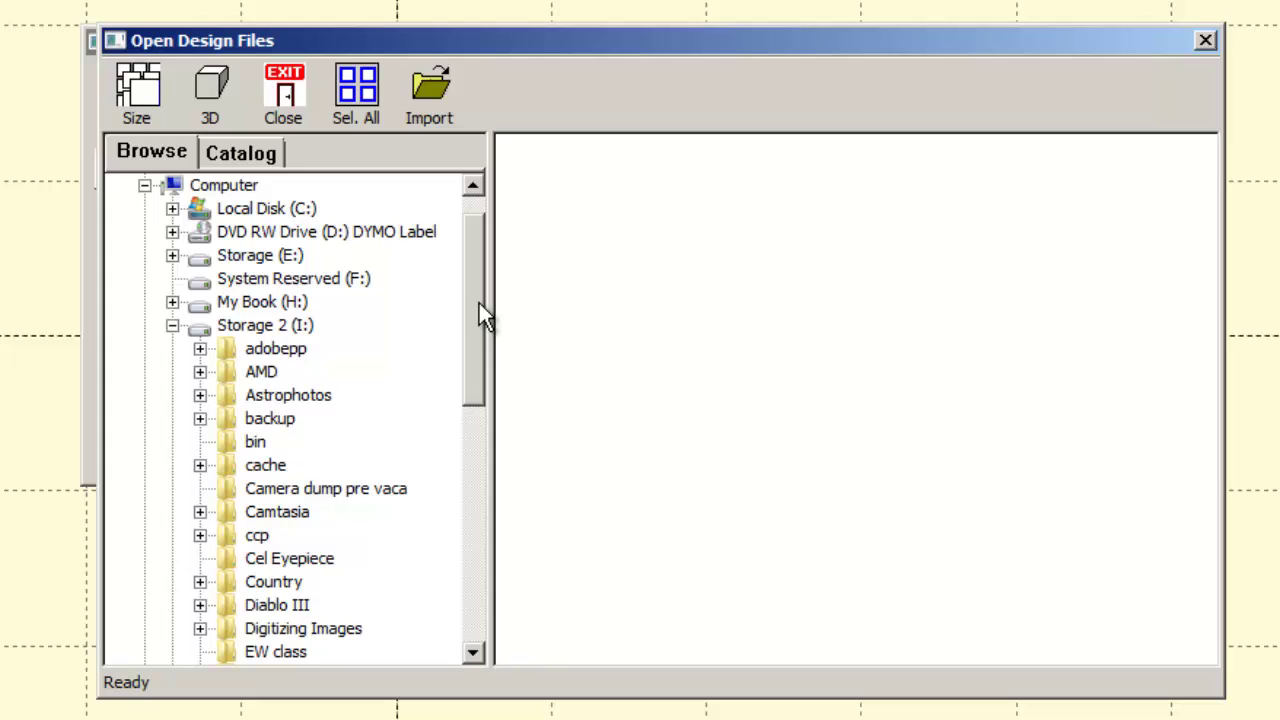
click(172, 326)
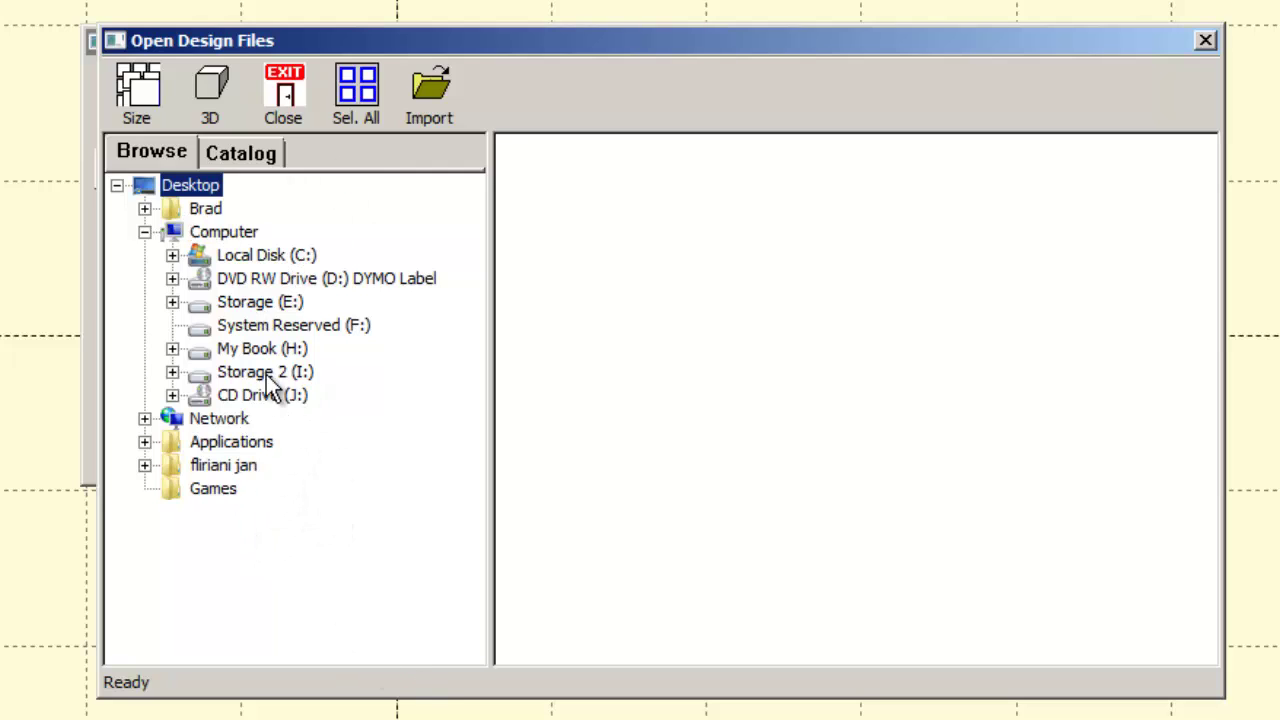
click(172, 372)
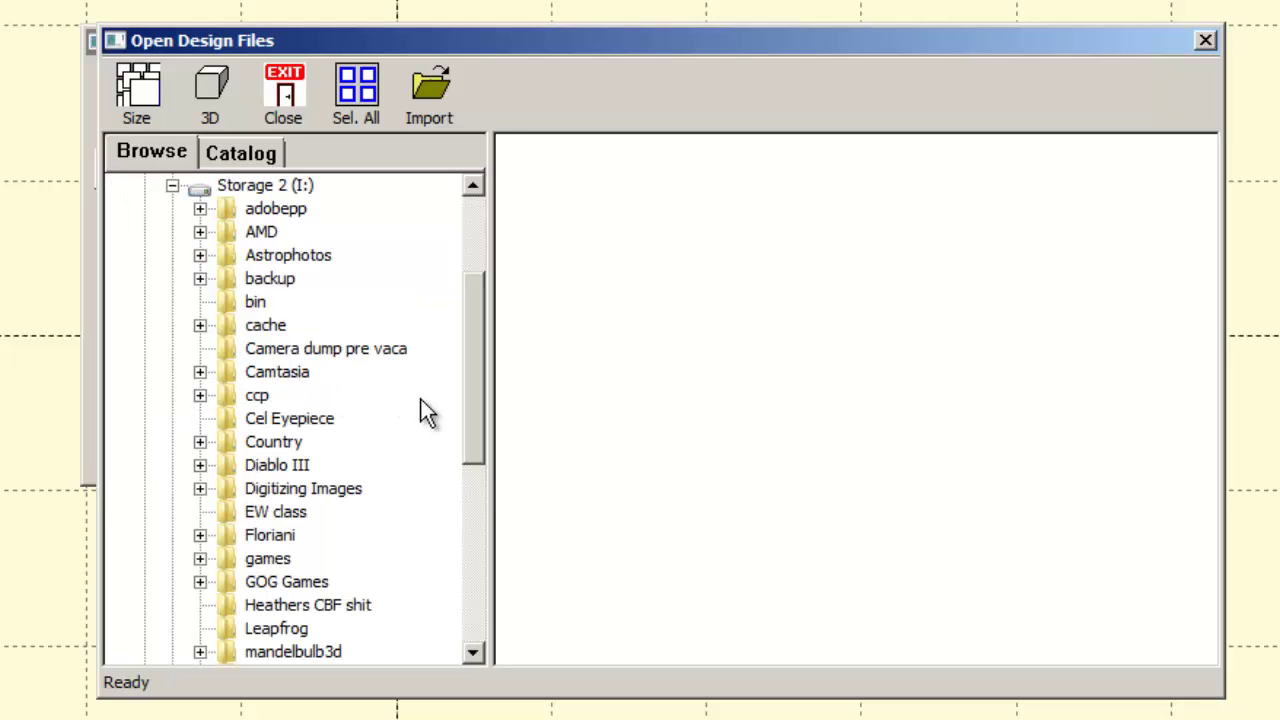
click(199, 489)
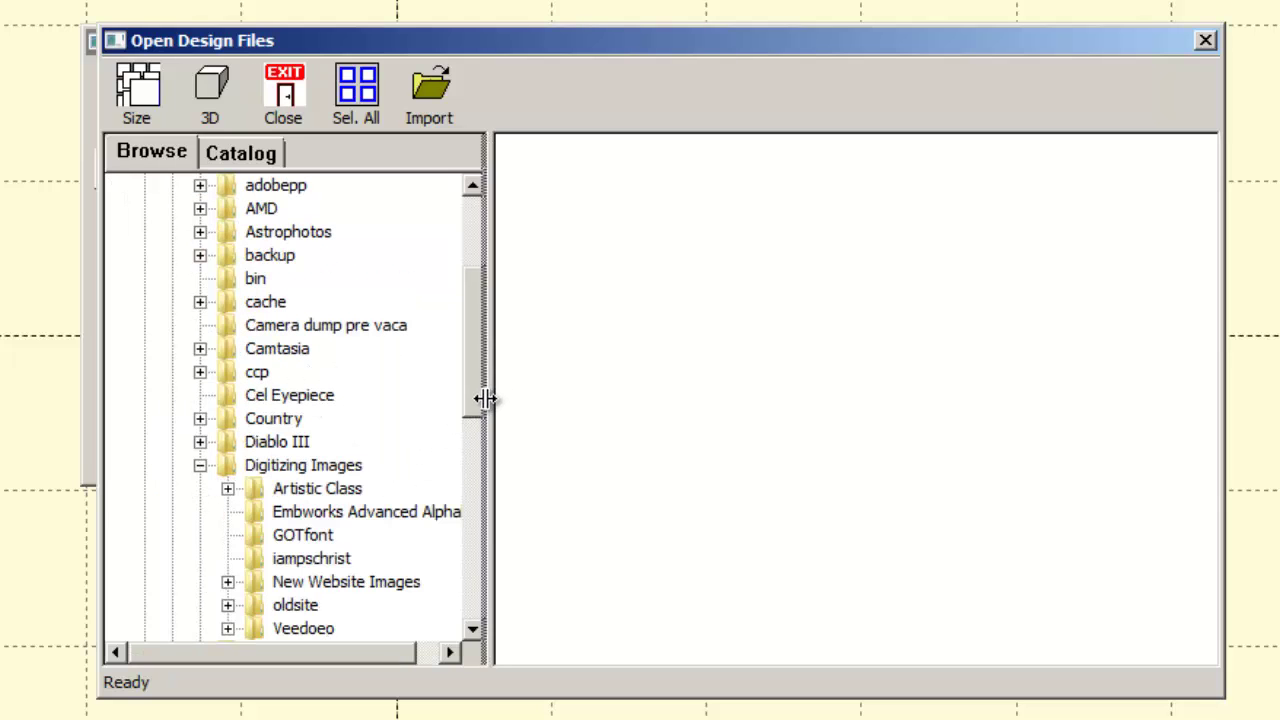
drag(484, 398, 476, 396)
scroll(474, 404, down, 1)
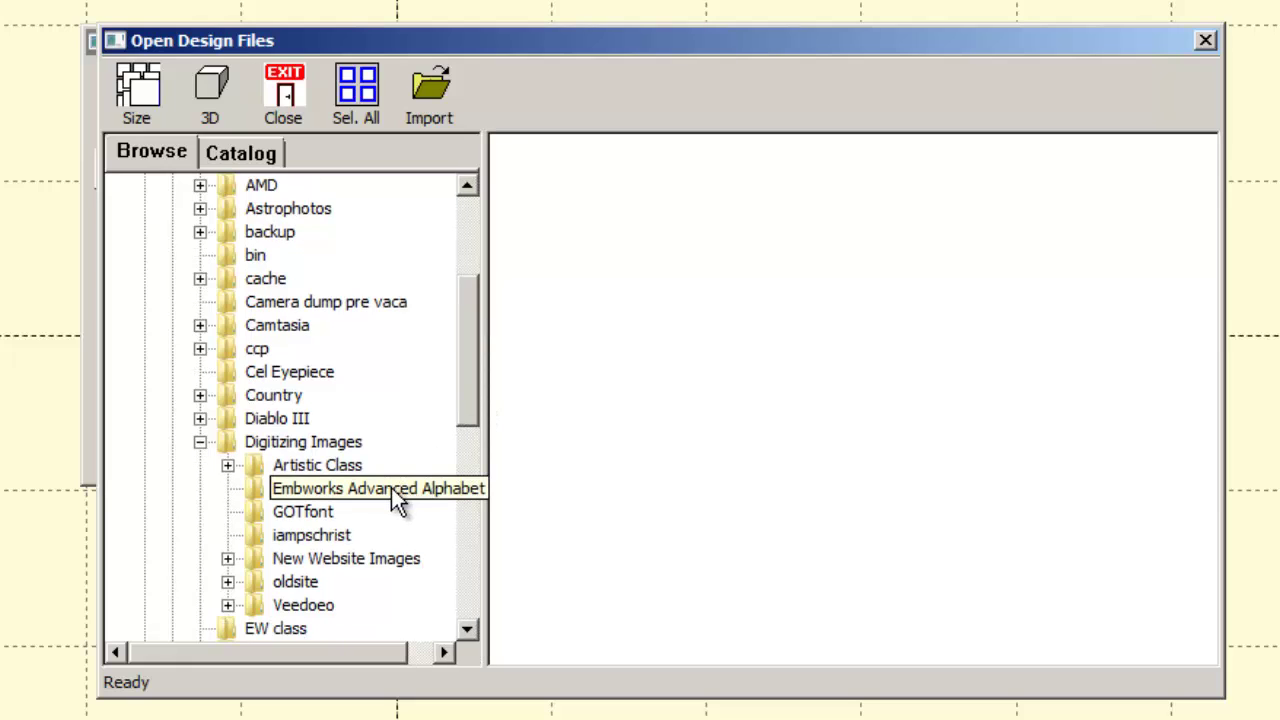
Open the Embworks Advanced Alphabet folder and scroll through its letter design thumbnails
click(355, 488)
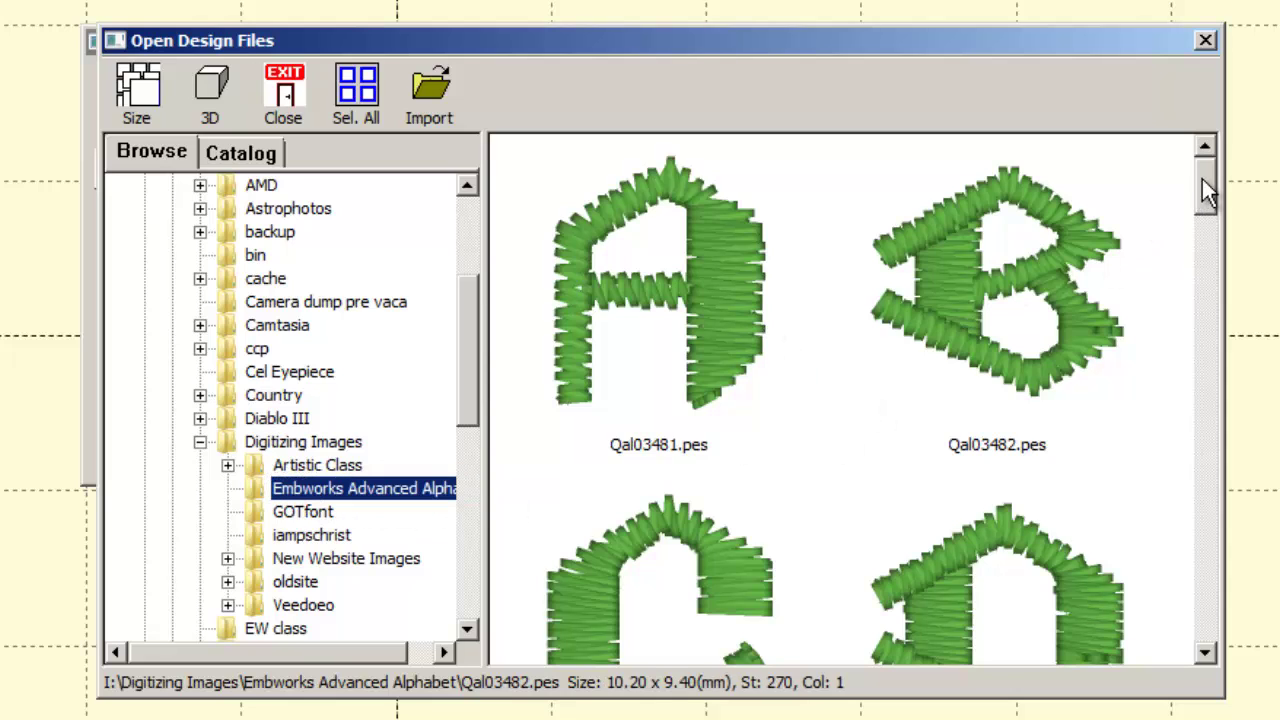
mouse_move(1204, 181)
mouse_down()
mouse_move(1205, 395)
mouse_move(1246, 580)
mouse_move(1242, 620)
mouse_move(1246, 380)
mouse_move(1222, 175)
mouse_up()
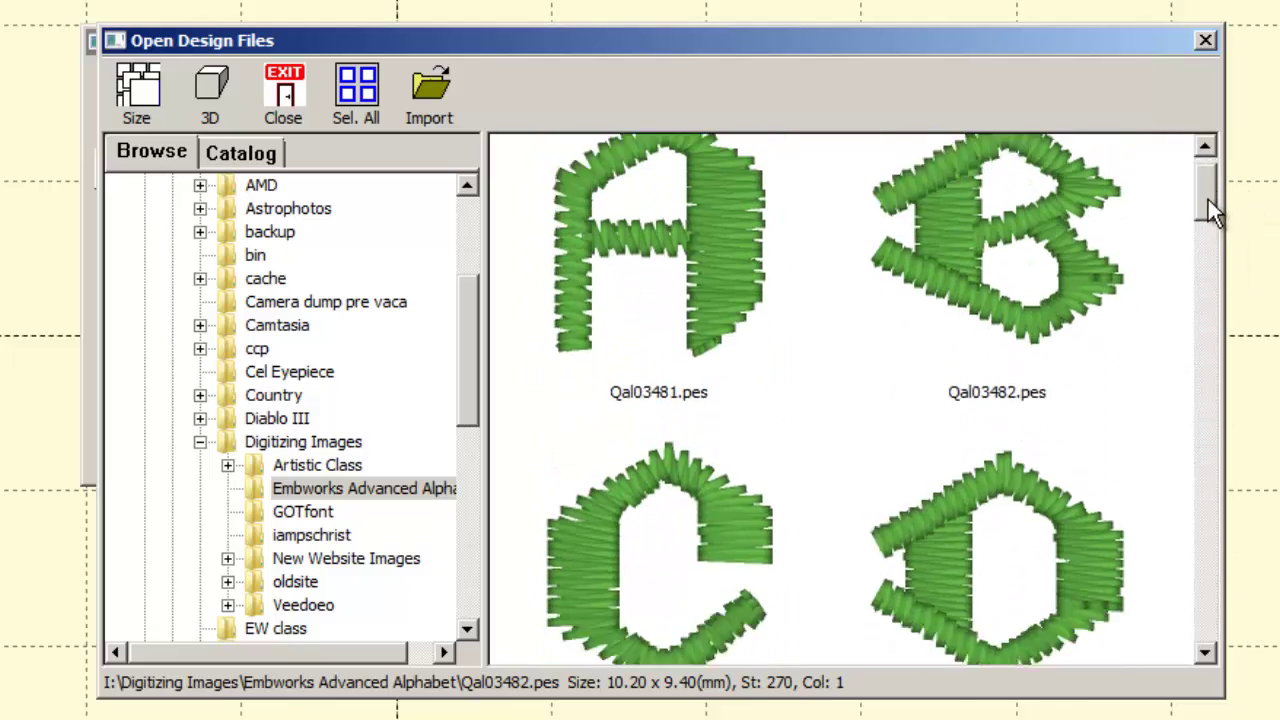
mouse_move(1208, 201)
mouse_down()
mouse_move(1193, 307)
mouse_move(1208, 485)
mouse_move(1254, 571)
mouse_move(1233, 628)
mouse_move(1201, 411)
mouse_move(1199, 180)
mouse_up()
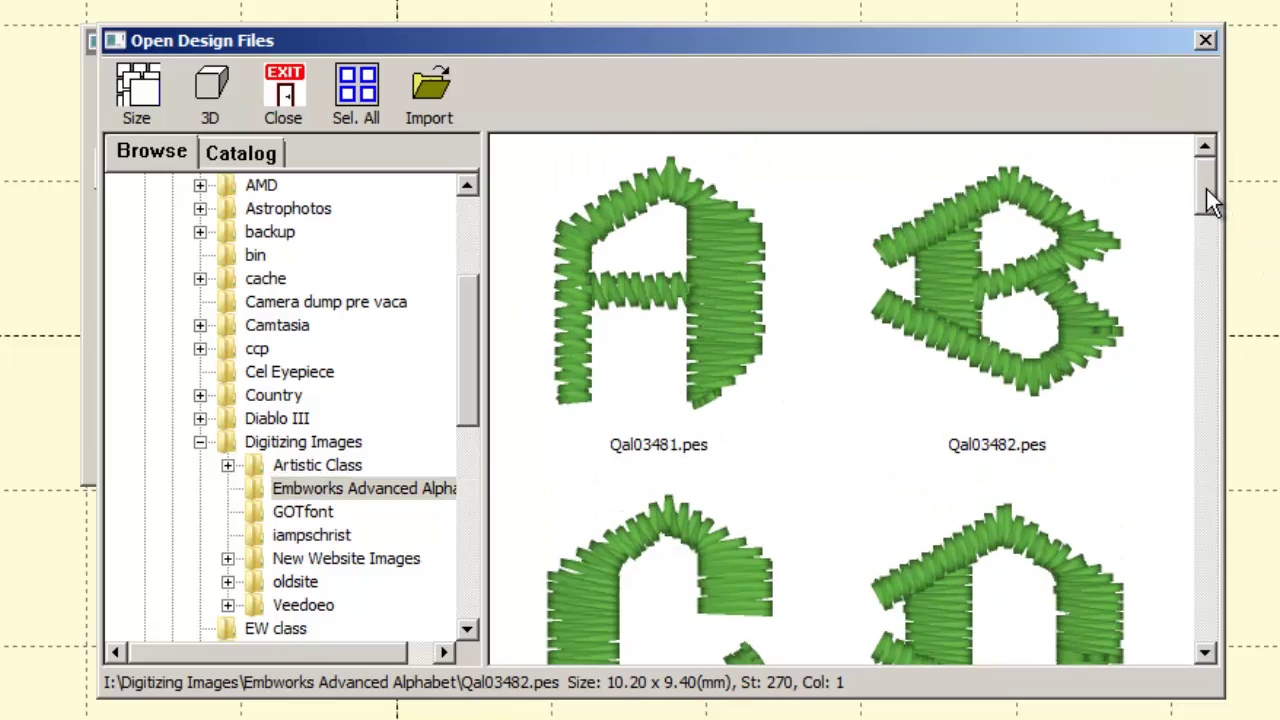
drag(1206, 189, 1220, 630)
drag(1220, 533, 1215, 168)
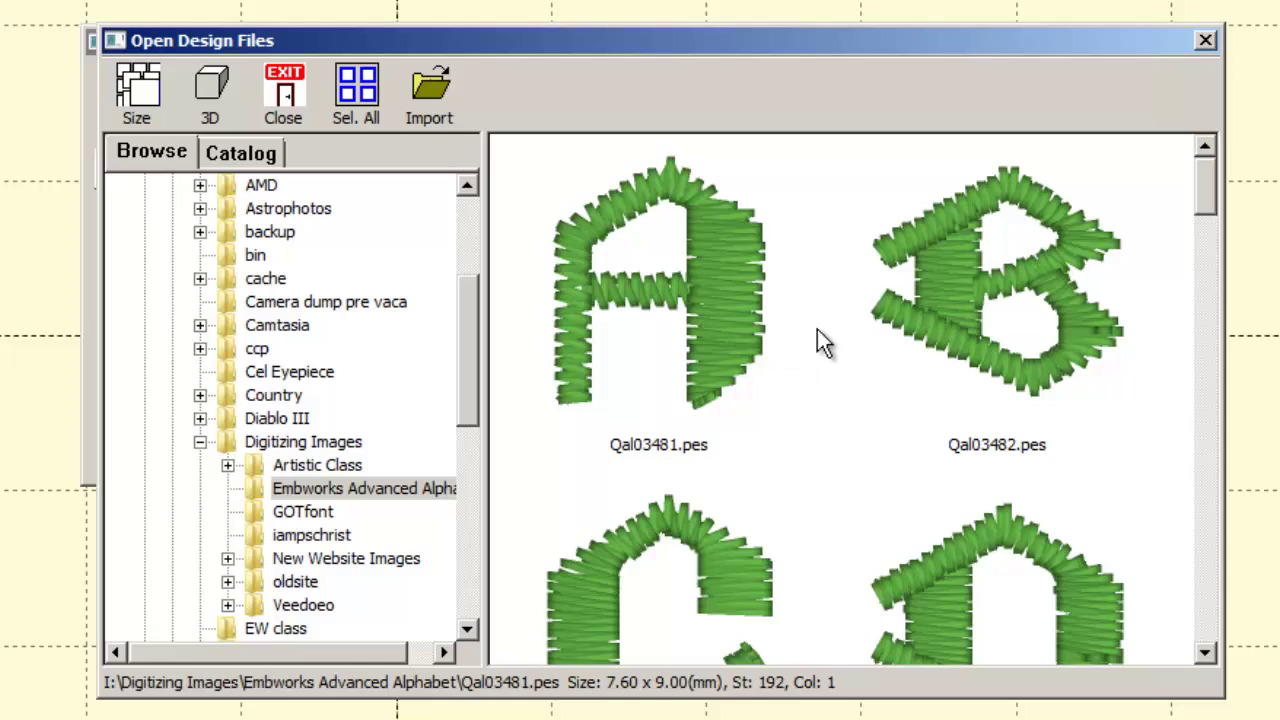
Select all letter designs with Sel. All and import them as font Embworks Advanced Alphabet
click(629, 285)
click(991, 262)
click(722, 298)
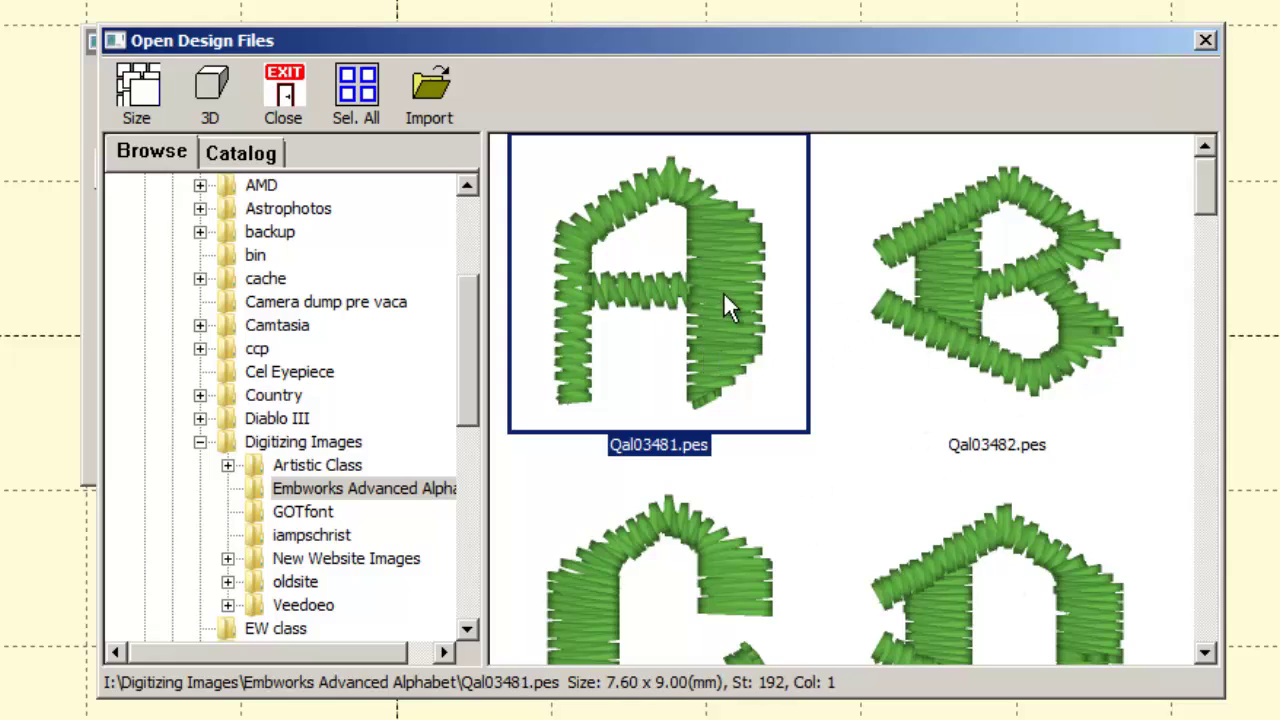
click(366, 98)
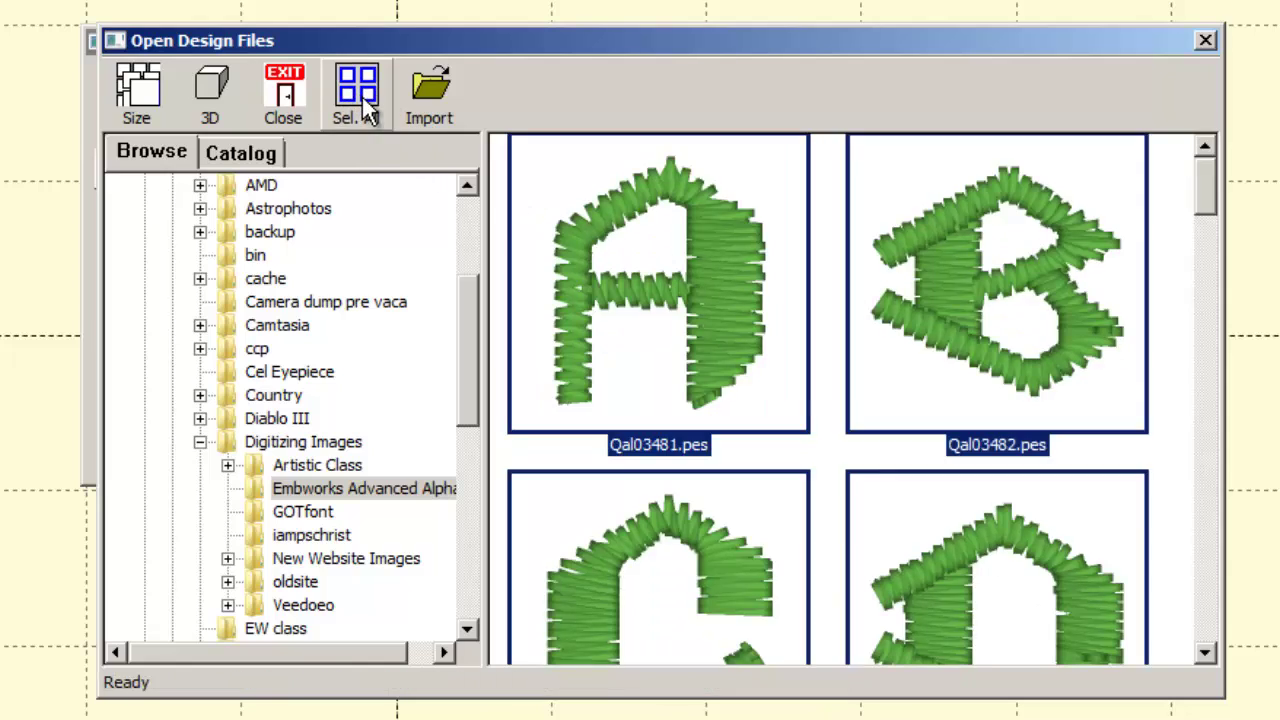
drag(1202, 203, 1212, 168)
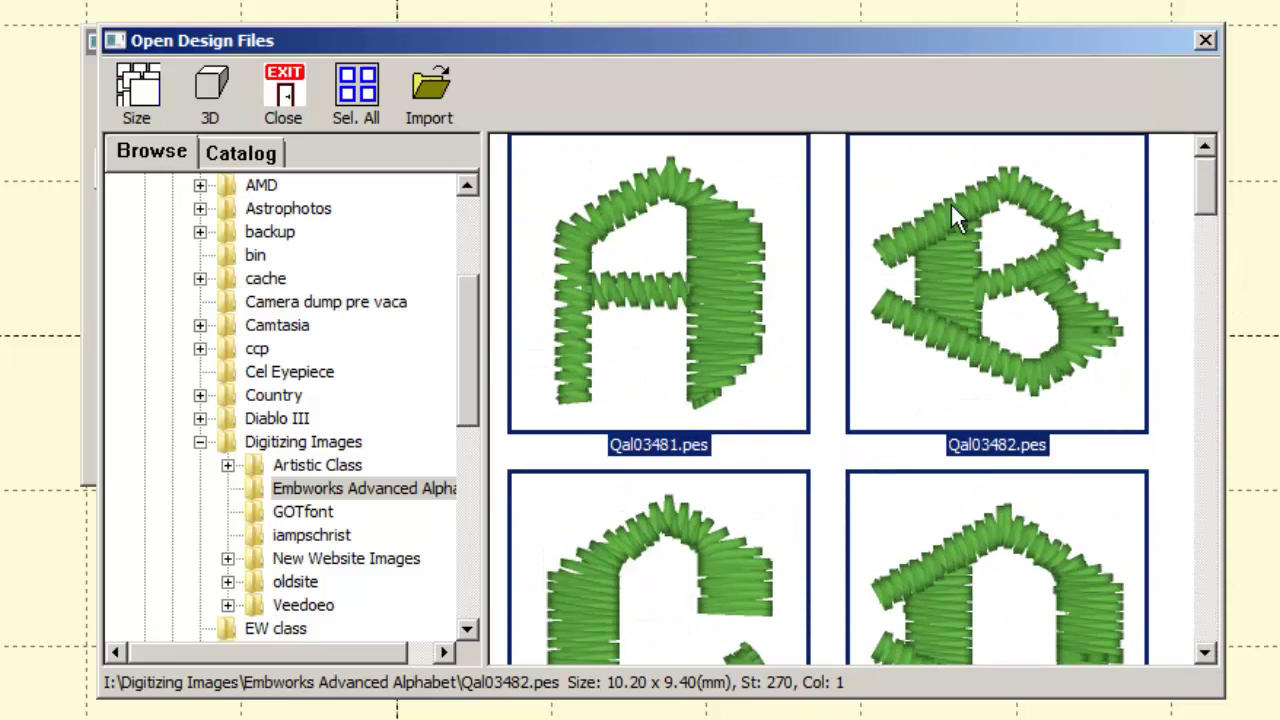
click(448, 105)
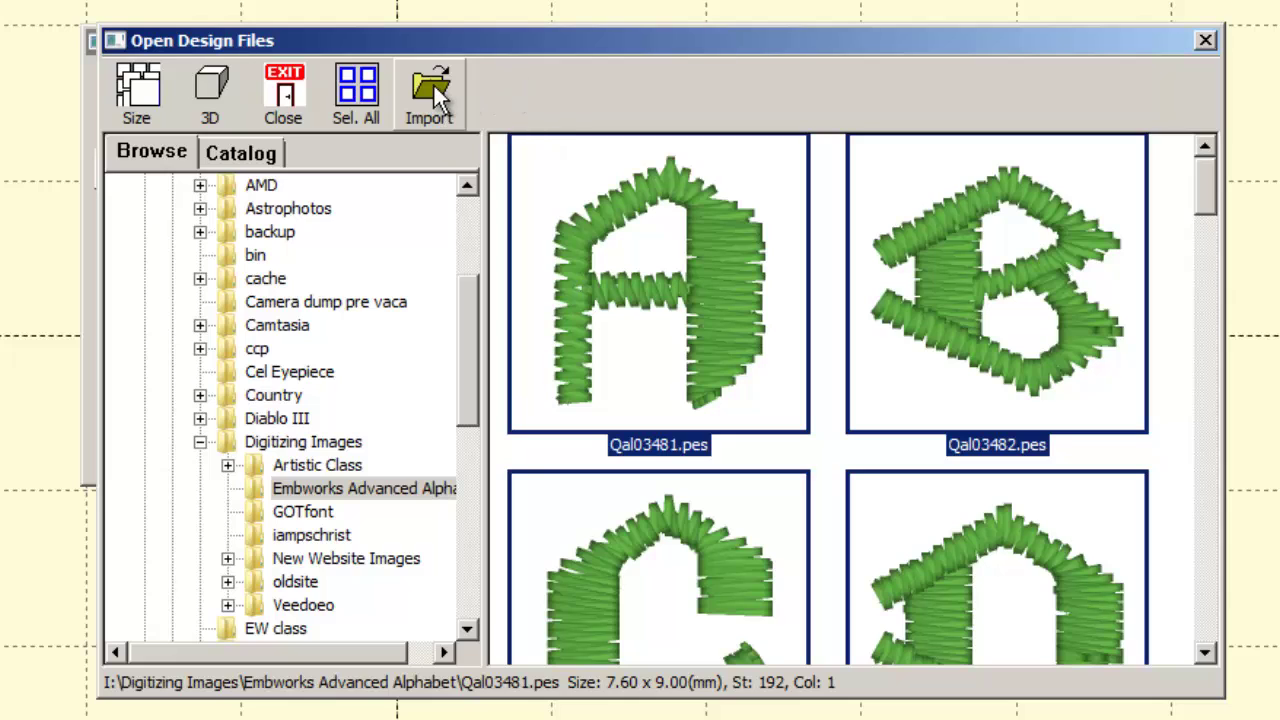
click(438, 92)
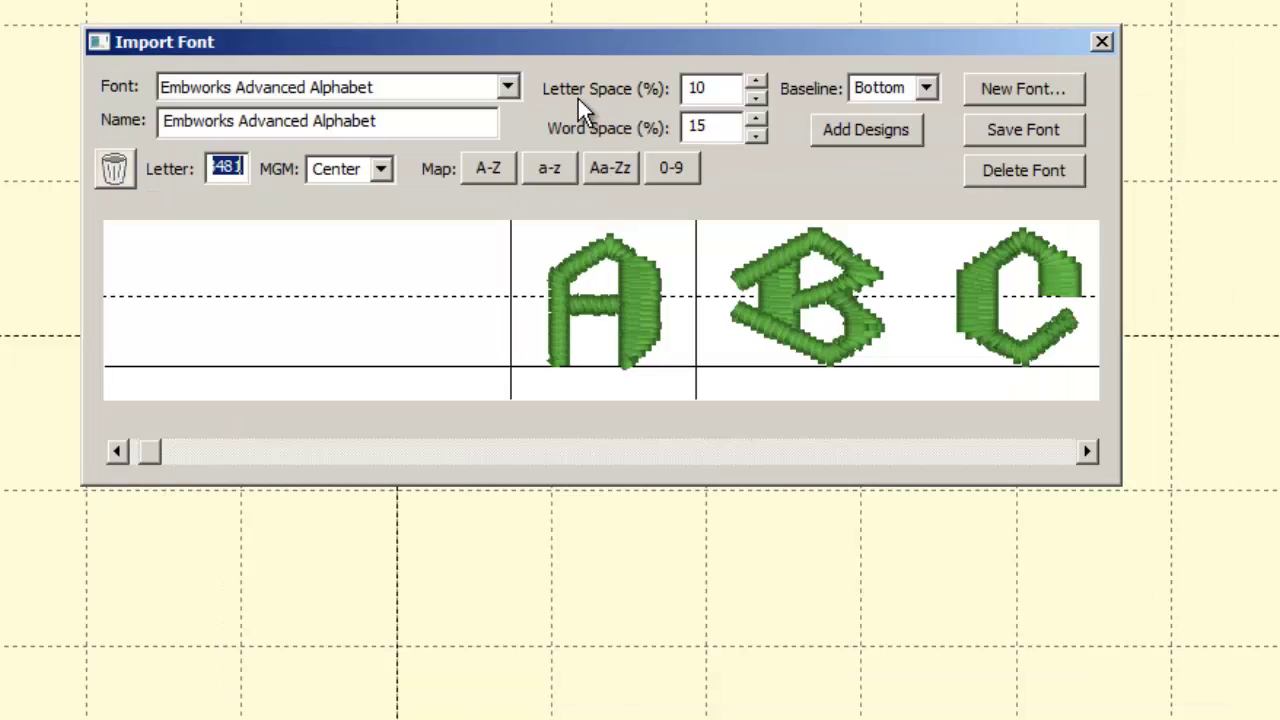
drag(142, 451, 171, 437)
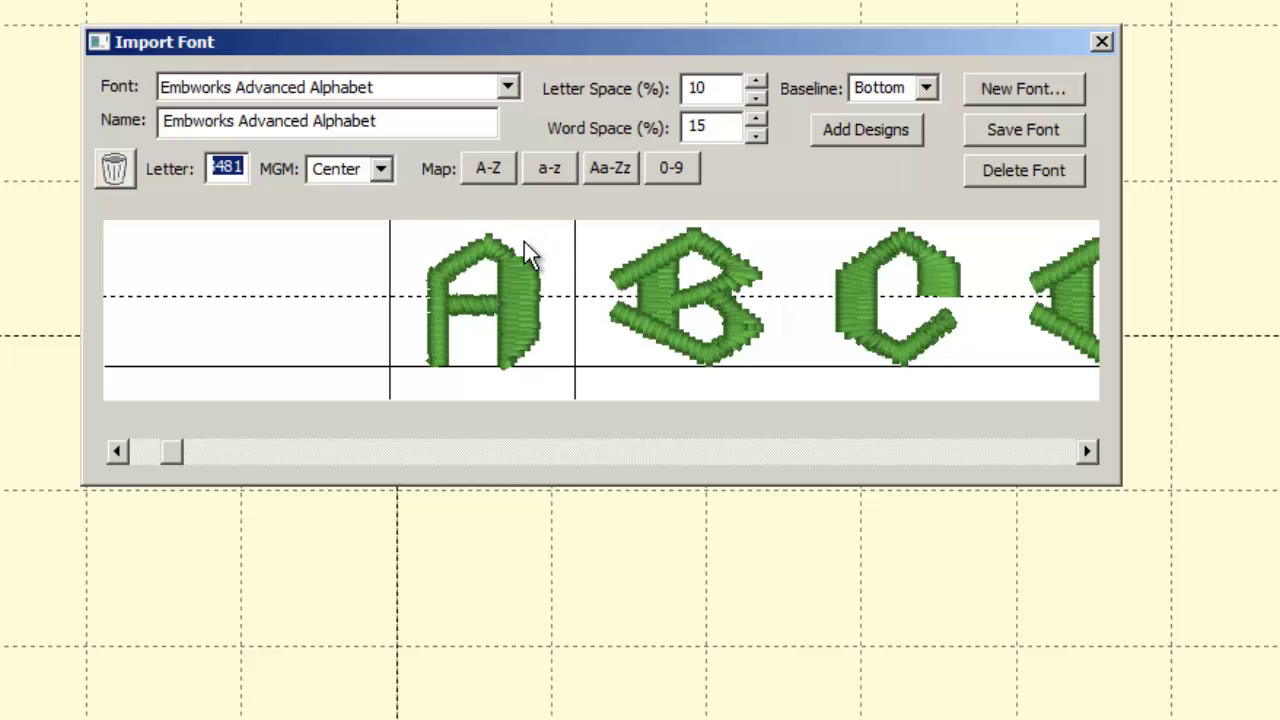
click(725, 315)
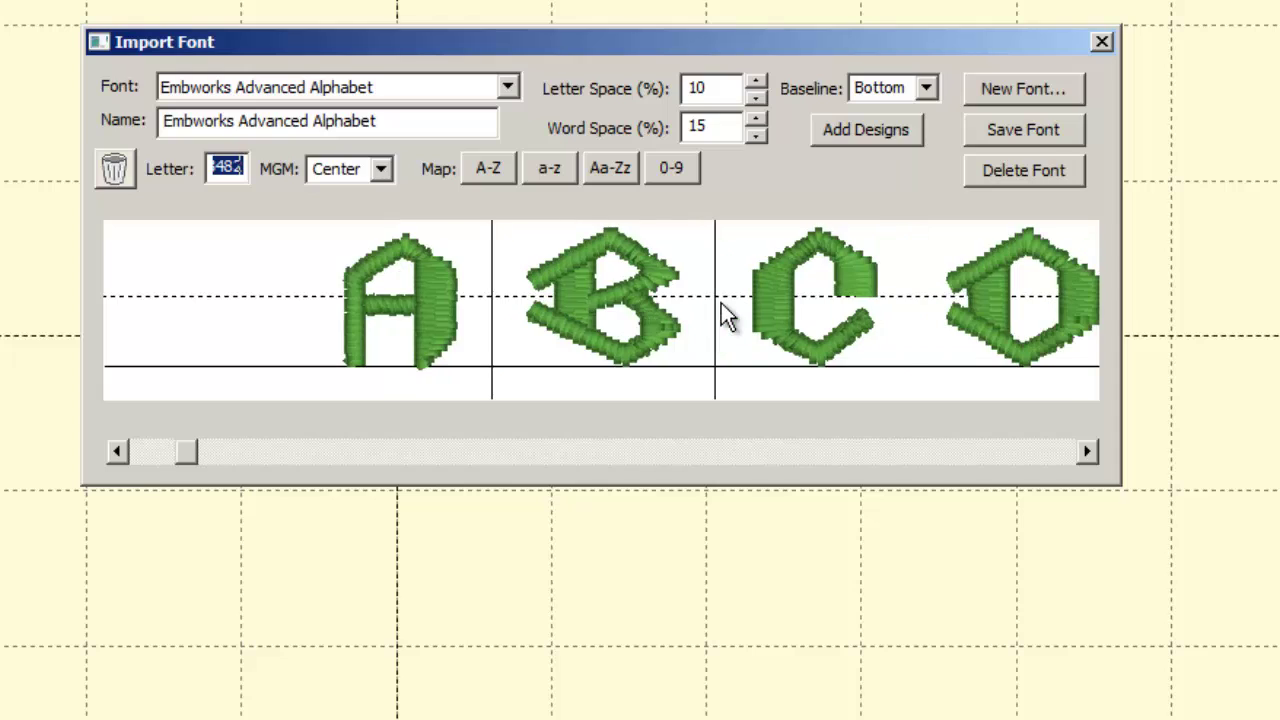
click(400, 295)
click(784, 310)
click(420, 297)
click(760, 300)
click(845, 300)
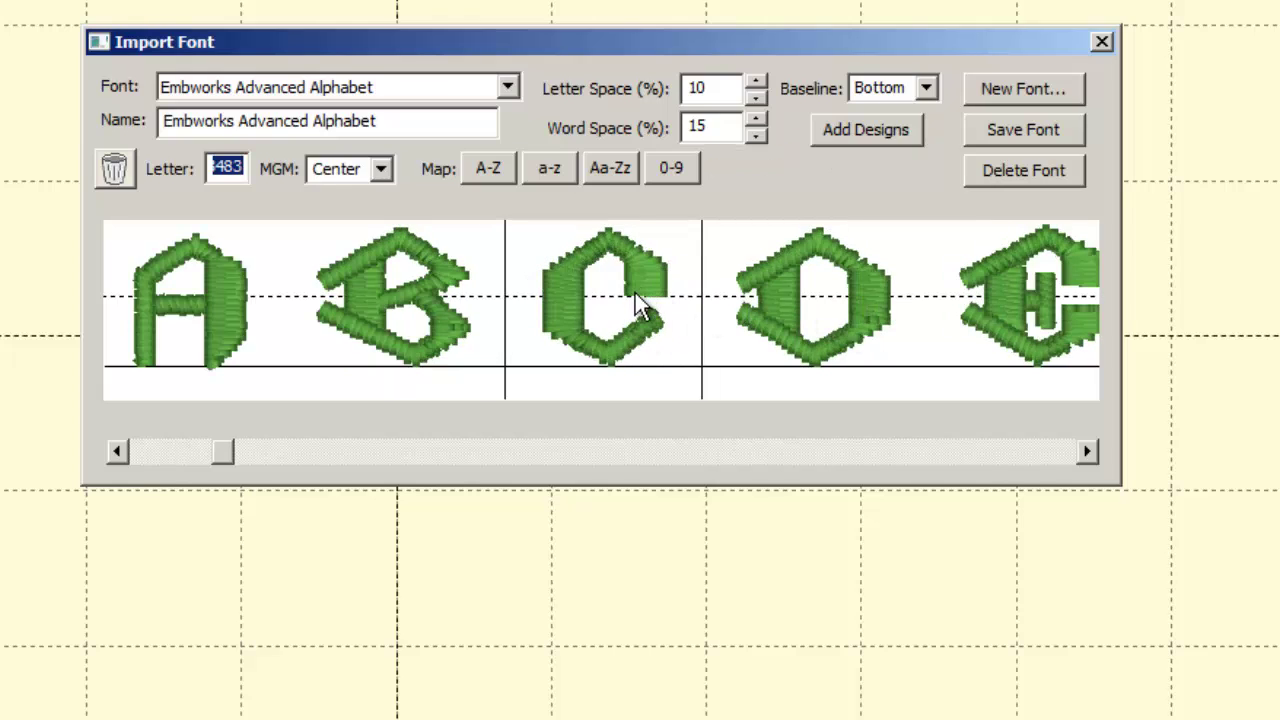
click(199, 293)
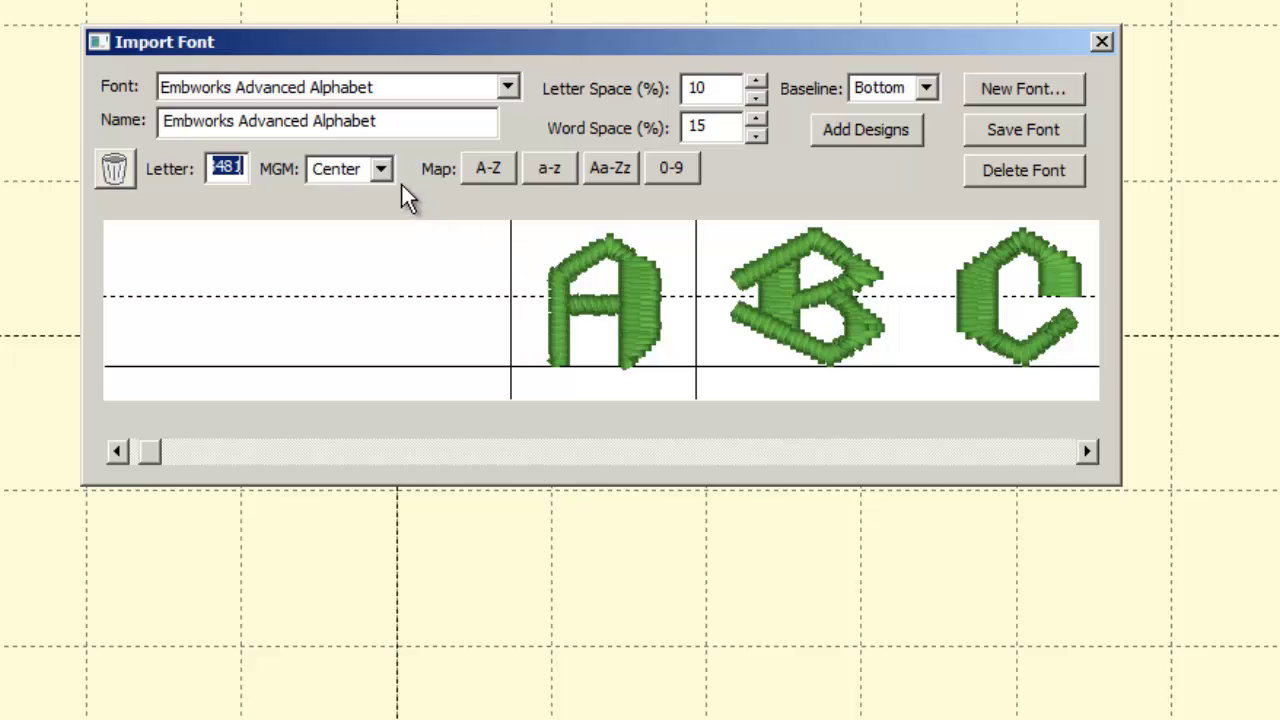
Drag letters A and B so both sit evenly on the Bottom baseline
drag(634, 286, 672, 330)
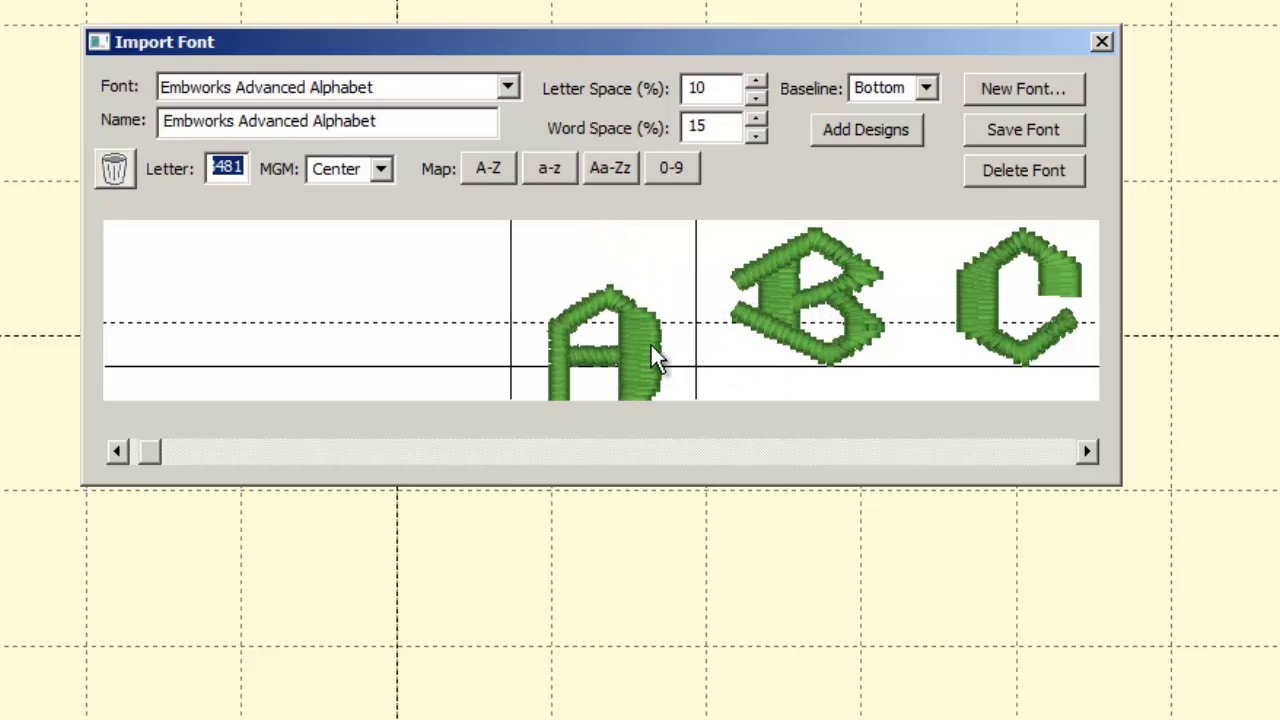
drag(641, 338, 636, 290)
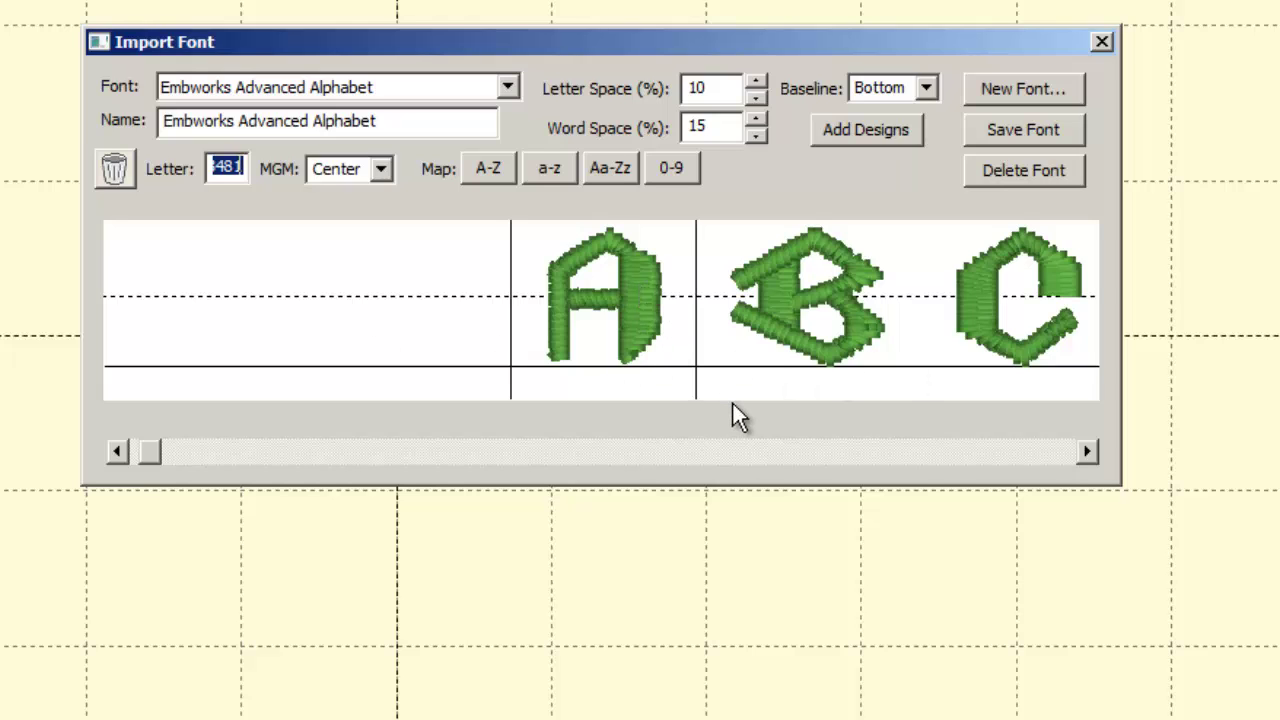
click(844, 298)
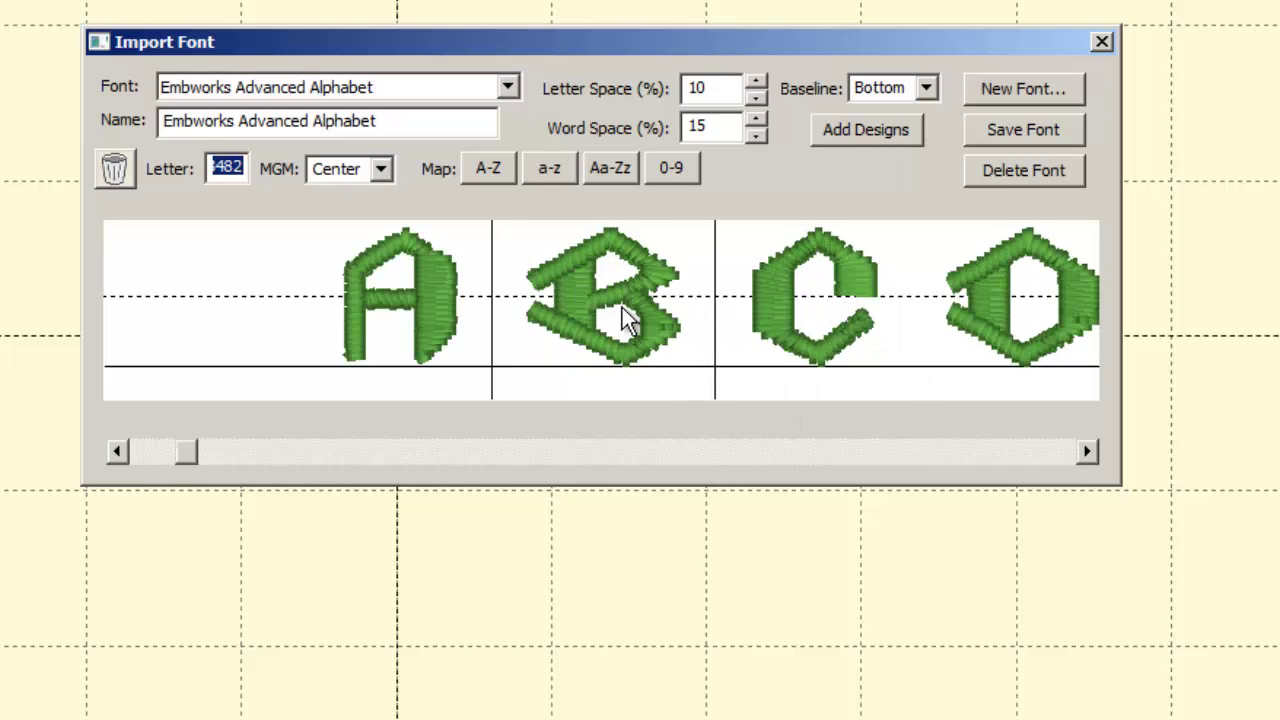
mouse_move(623, 306)
mouse_down()
mouse_move(629, 366)
mouse_move(623, 307)
mouse_up()
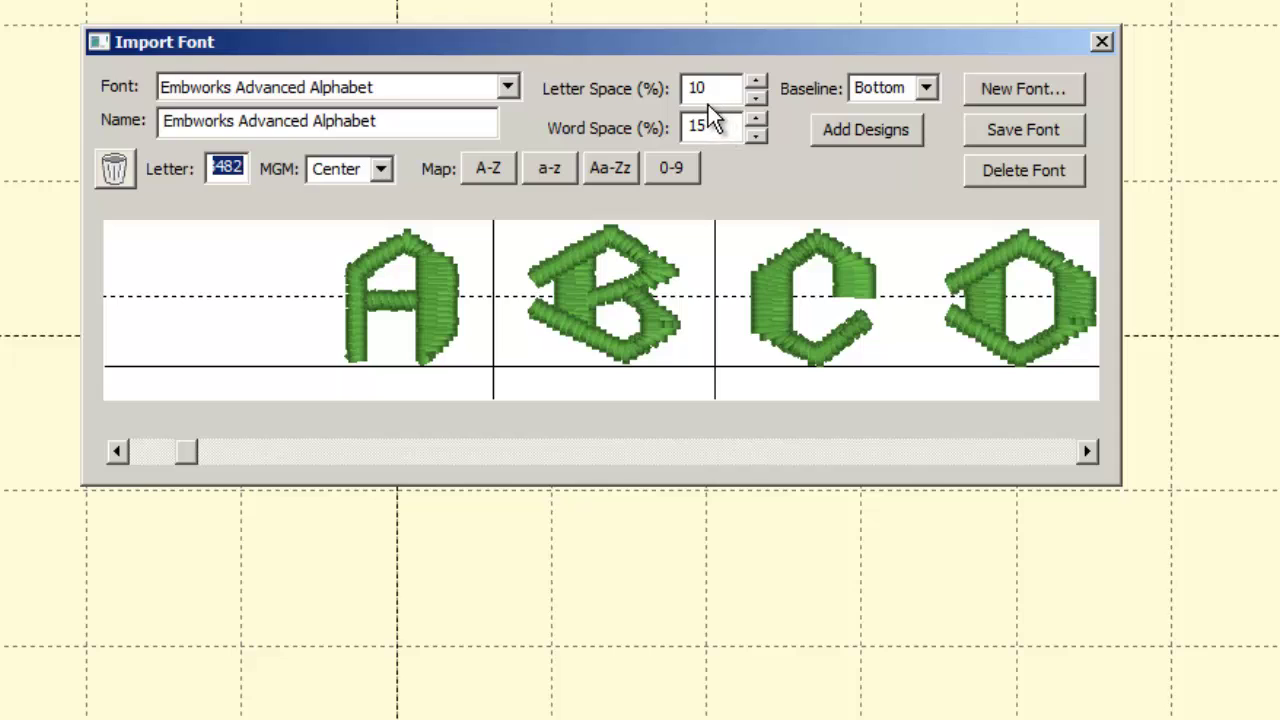
Step the Letter field back to the first design, A
click(431, 300)
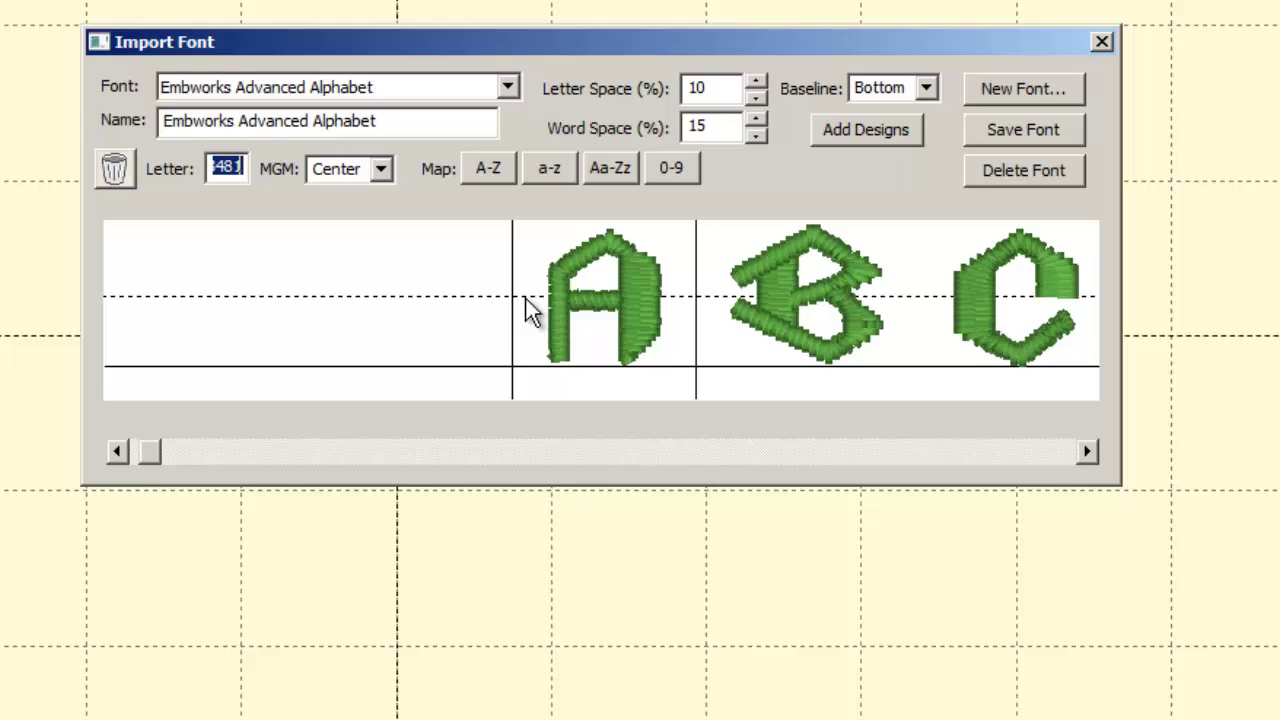
Map the designs to uppercase A–Z, then check the letters from Z back to A
click(490, 169)
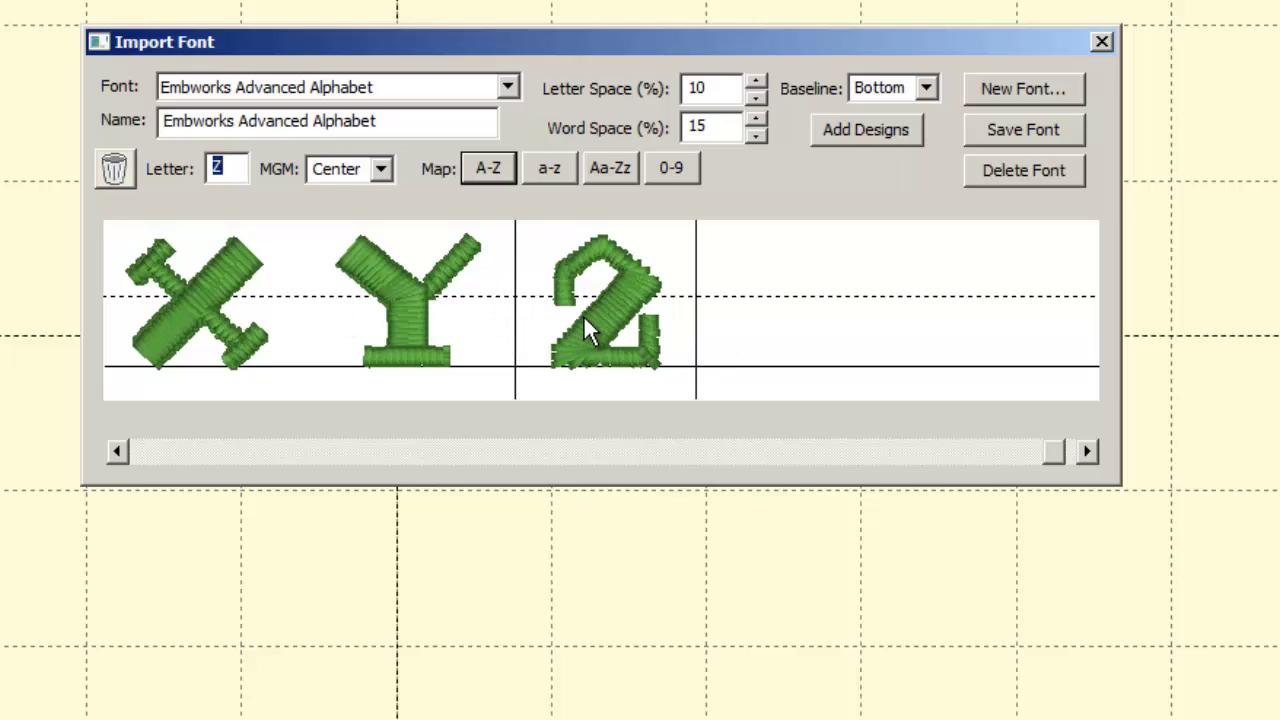
click(427, 275)
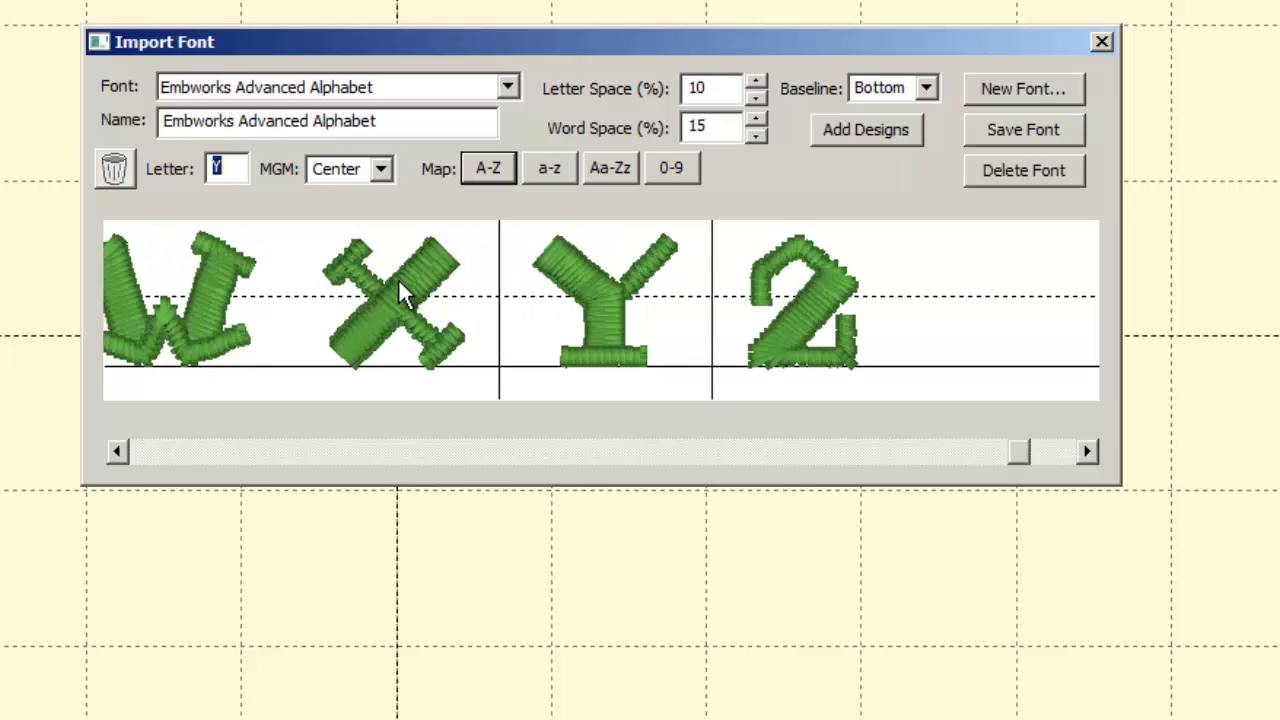
click(440, 305)
click(377, 298)
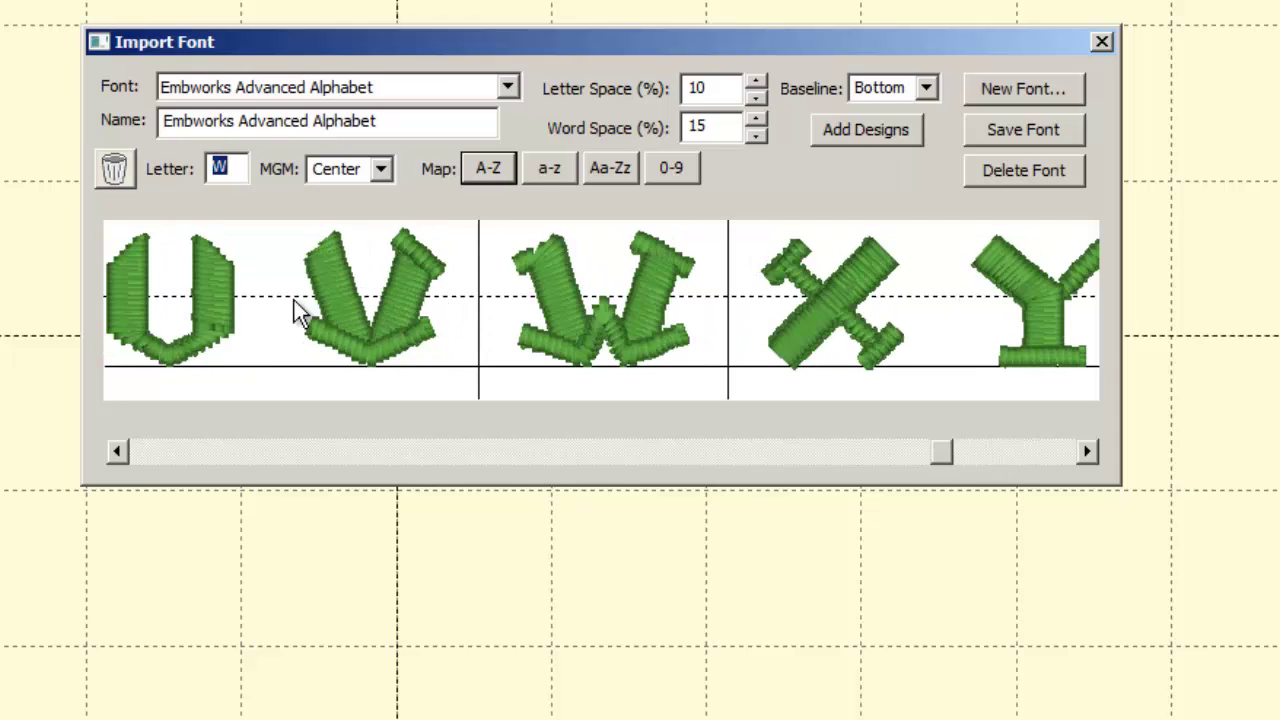
click(296, 305)
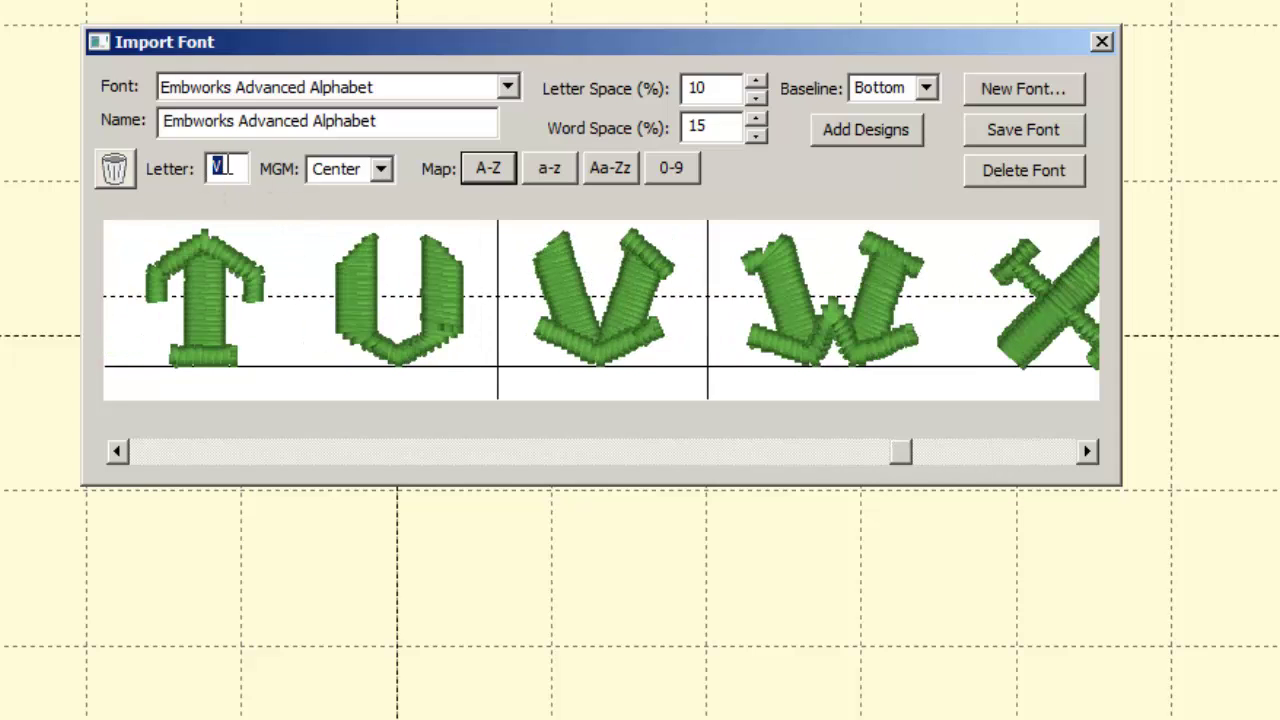
click(465, 325)
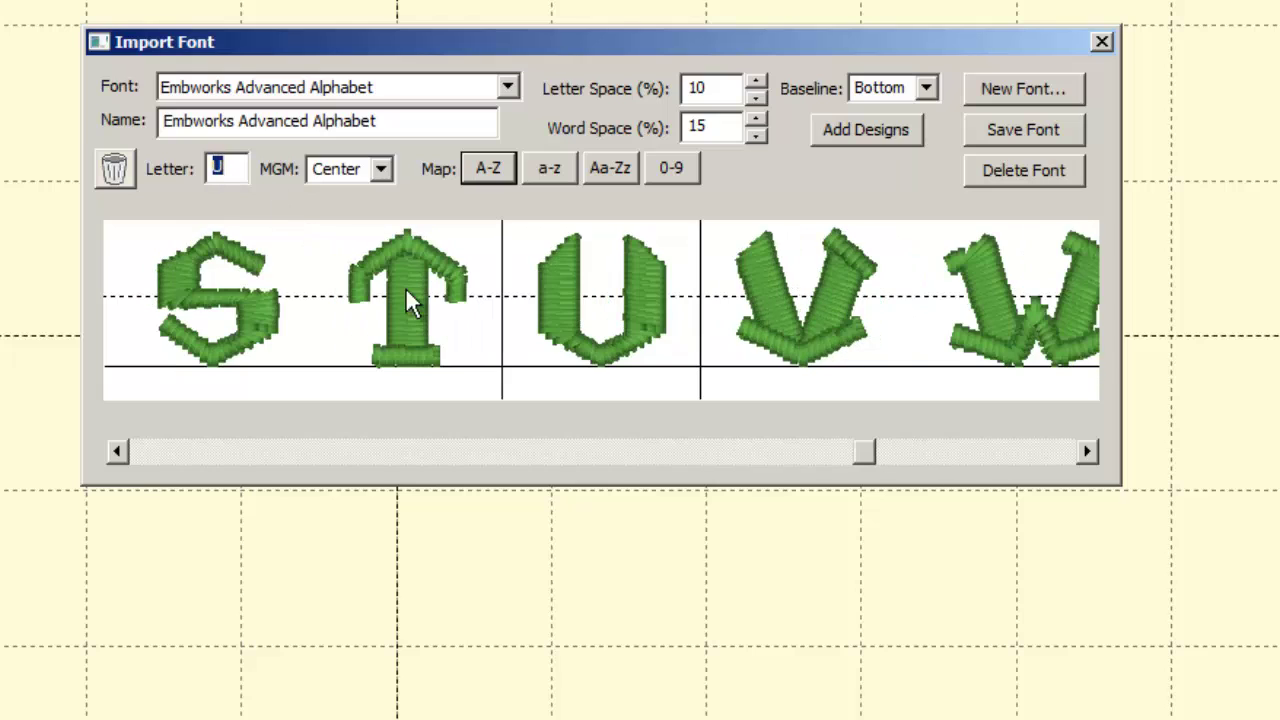
click(402, 276)
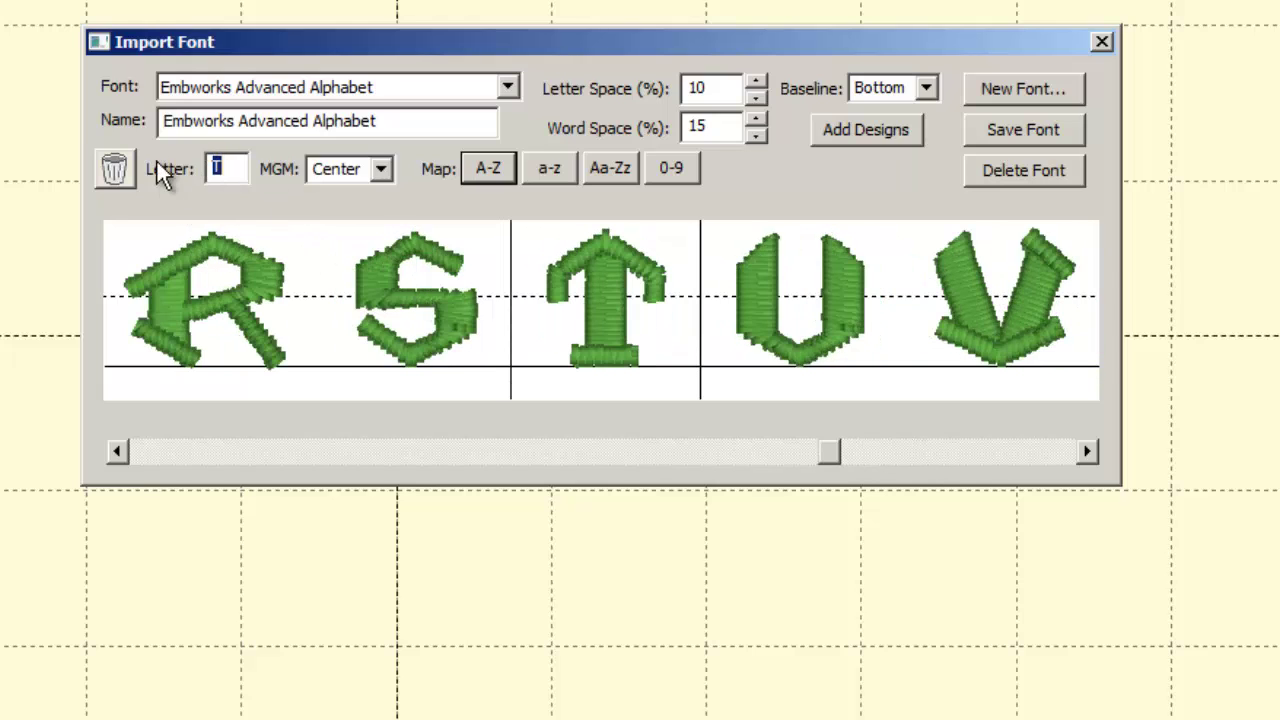
click(402, 278)
drag(797, 452, 215, 420)
click(255, 270)
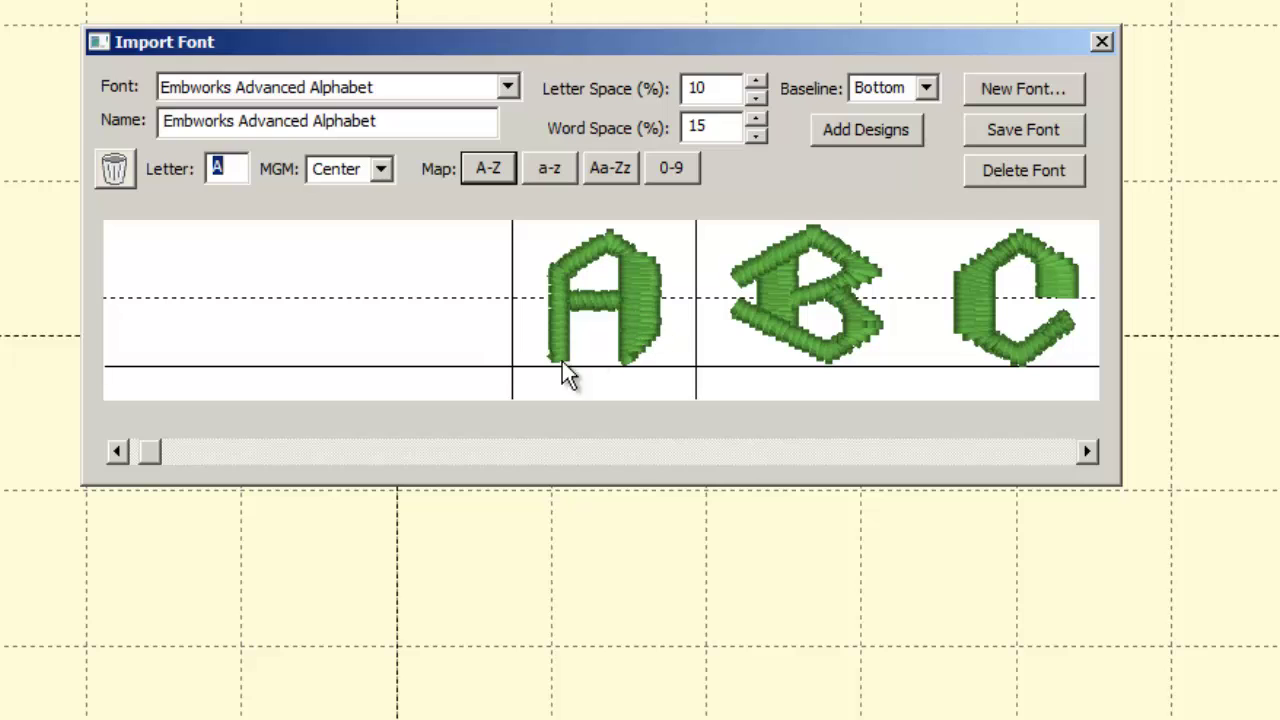
drag(155, 454, 1036, 472)
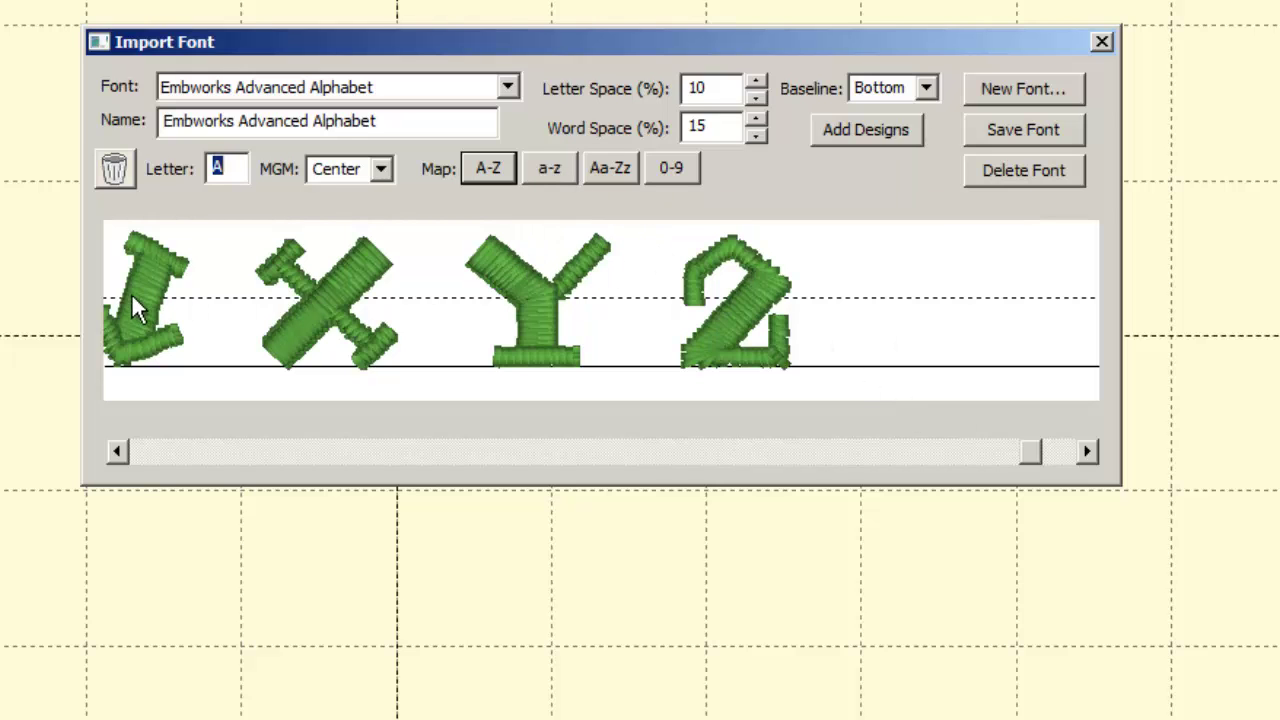
drag(1028, 451, 1070, 455)
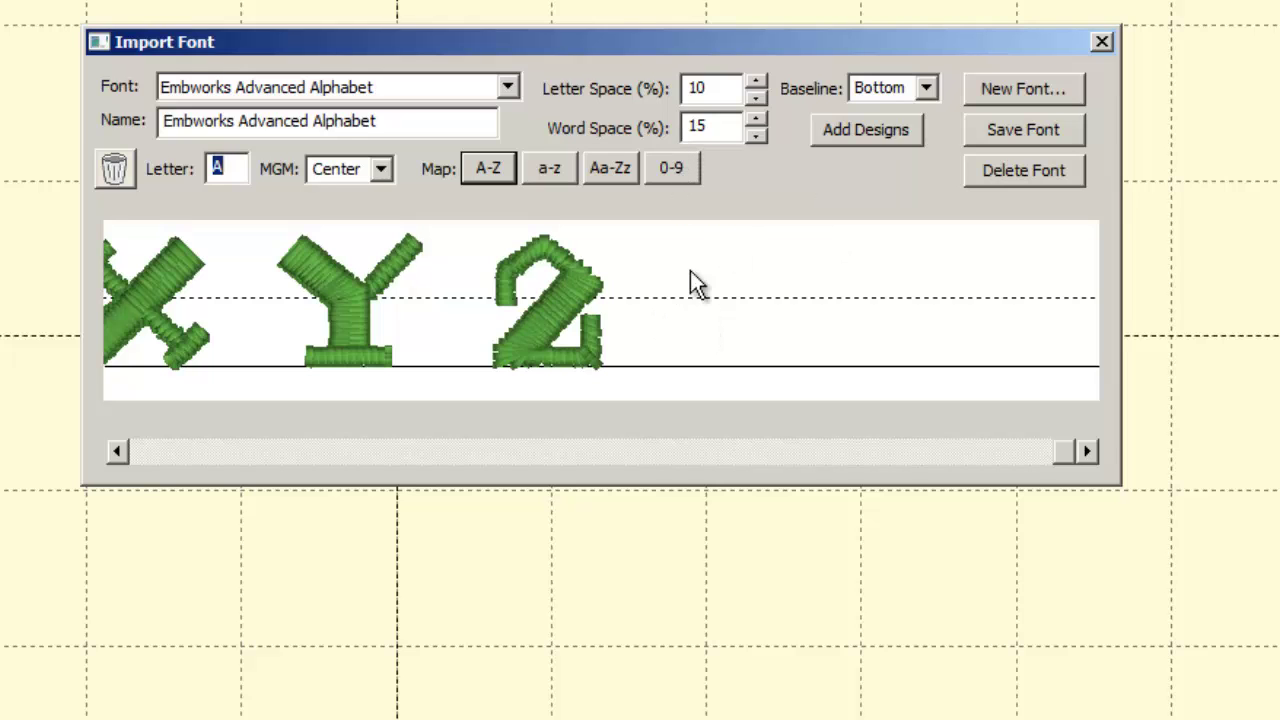
mouse_move(1062, 450)
mouse_down()
mouse_move(749, 423)
mouse_move(1047, 437)
mouse_up()
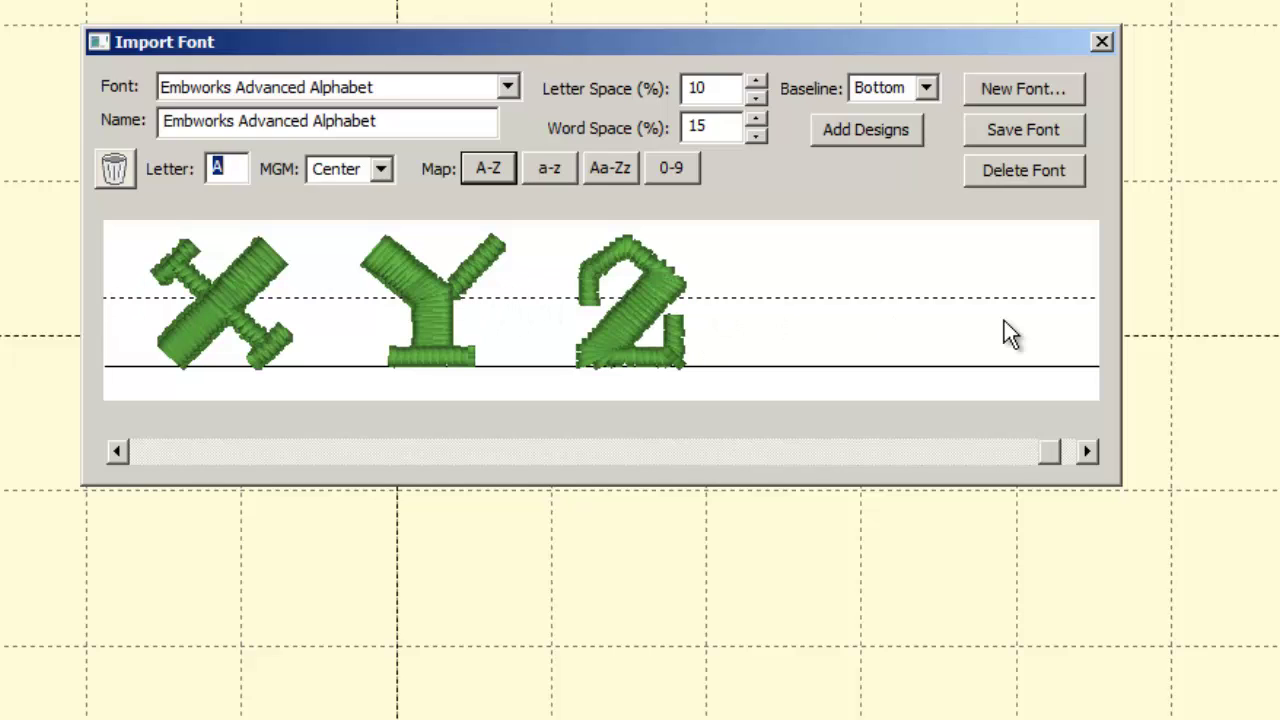
click(483, 174)
click(785, 450)
drag(778, 429, 205, 373)
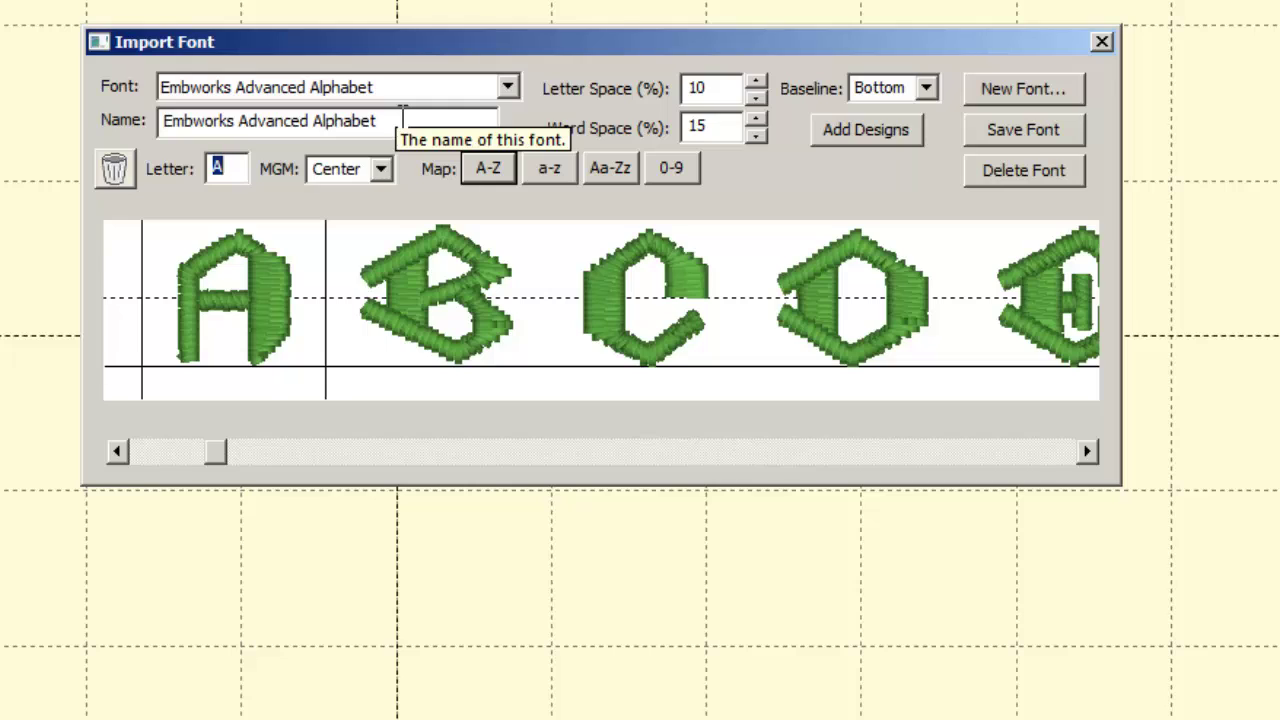
Replace the font name Embworks Advanced Alphabet with 'Software club font'
drag(403, 118, 240, 120)
drag(152, 103, 158, 120)
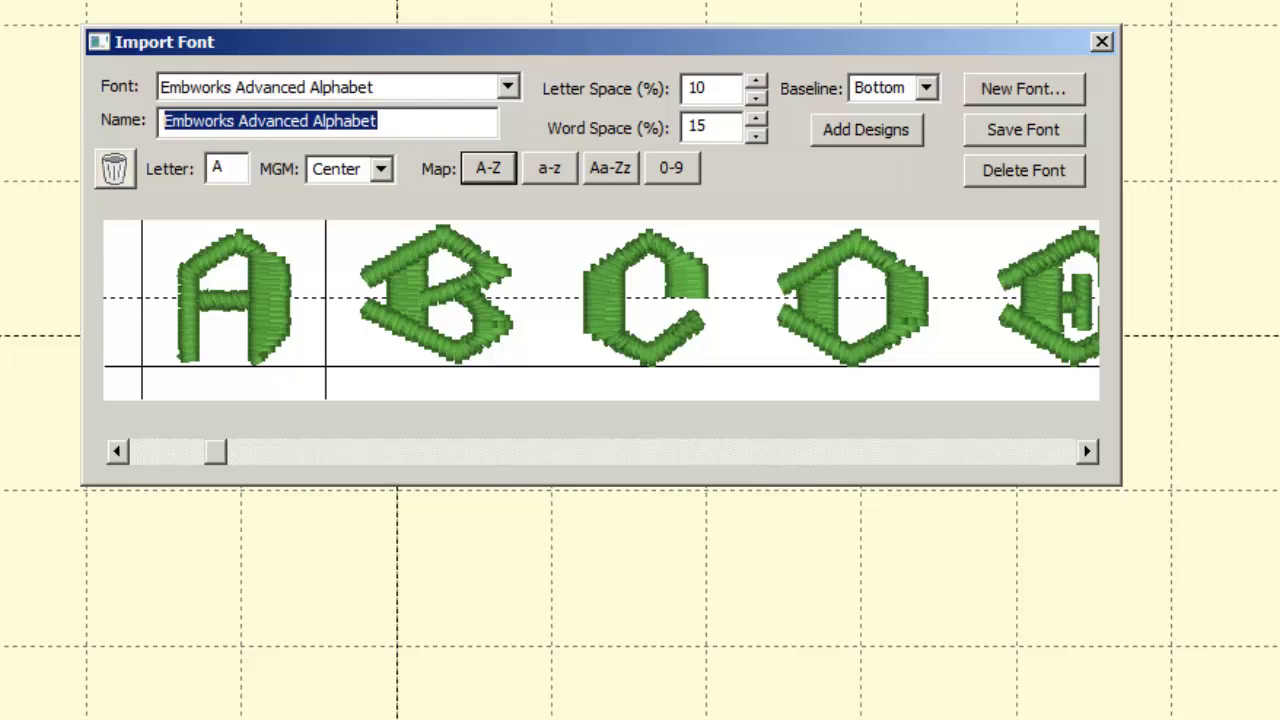
text(Soft)
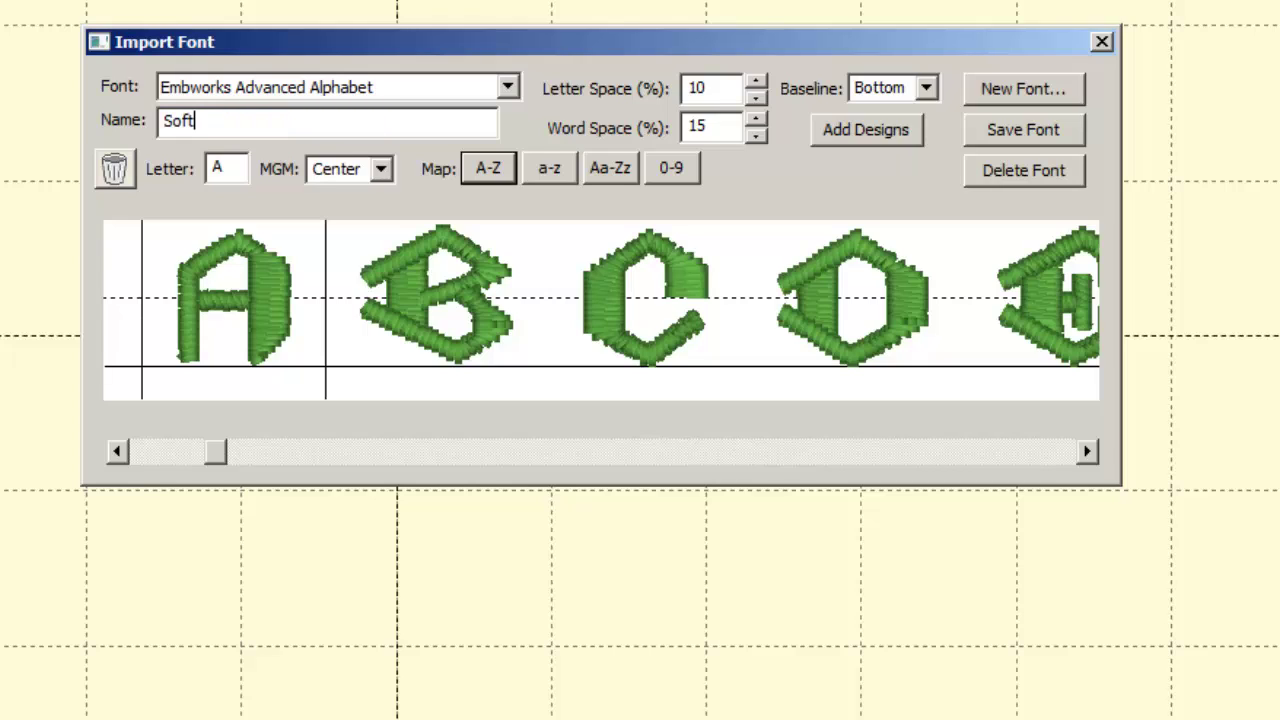
text(ware club font)
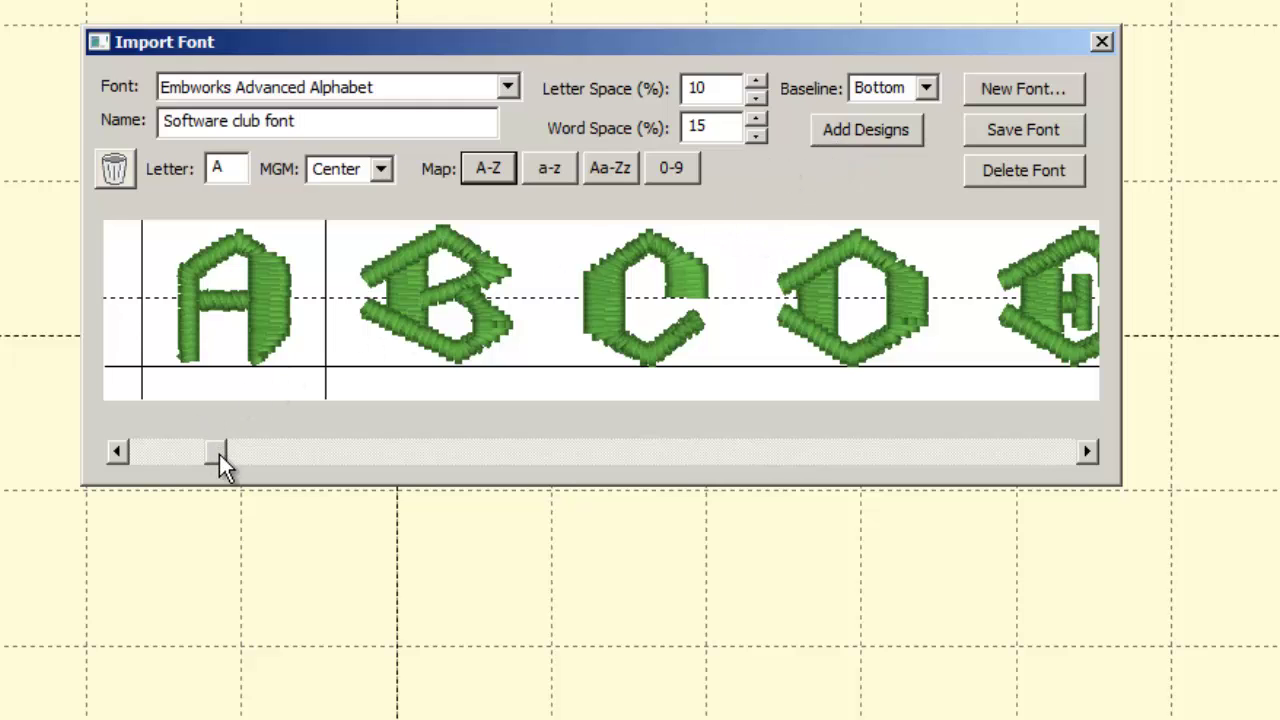
mouse_move(220, 455)
mouse_down()
mouse_move(743, 432)
mouse_move(952, 440)
mouse_move(377, 434)
mouse_move(245, 450)
mouse_up()
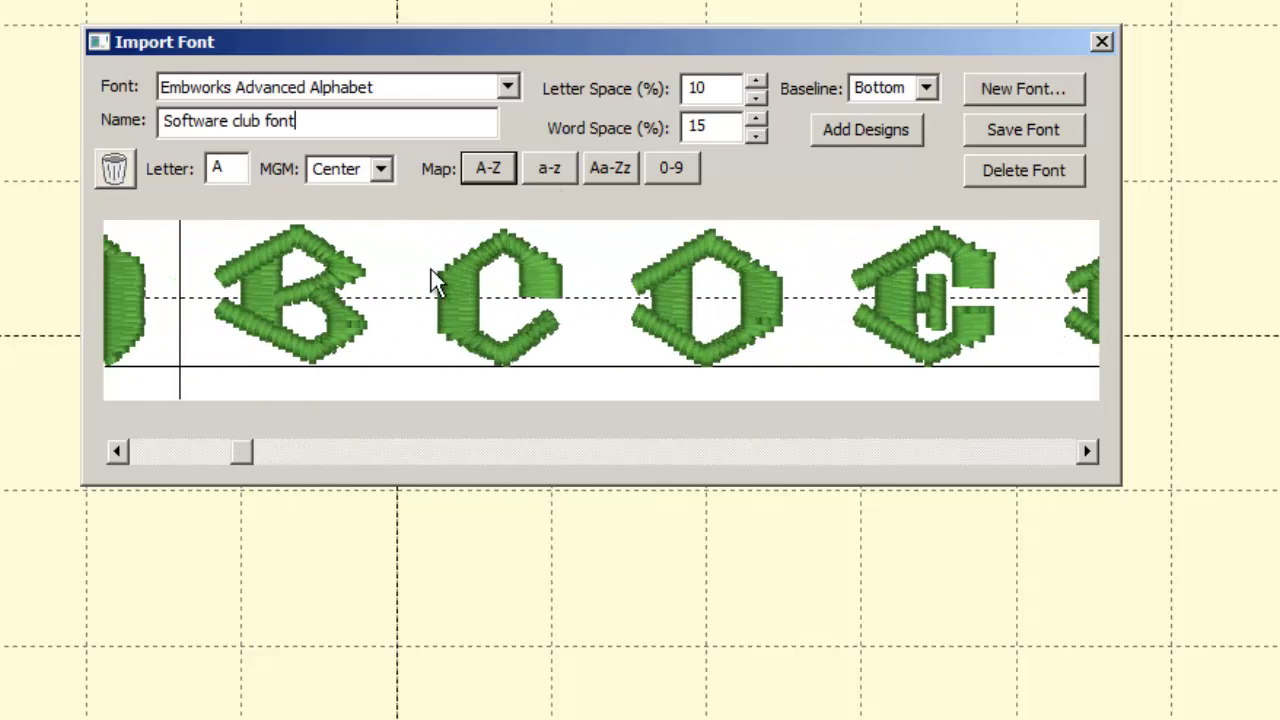
Save Software club font, then create new lettering in that font and type BRAD
click(1047, 128)
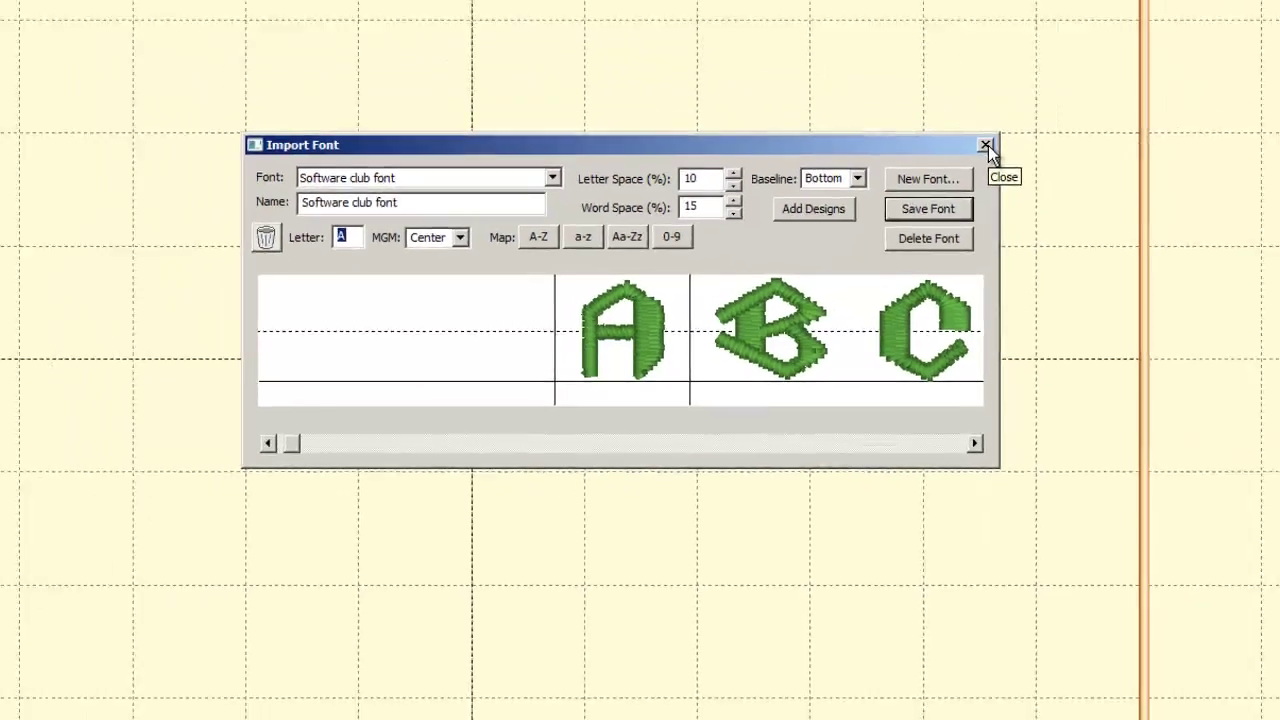
click(986, 147)
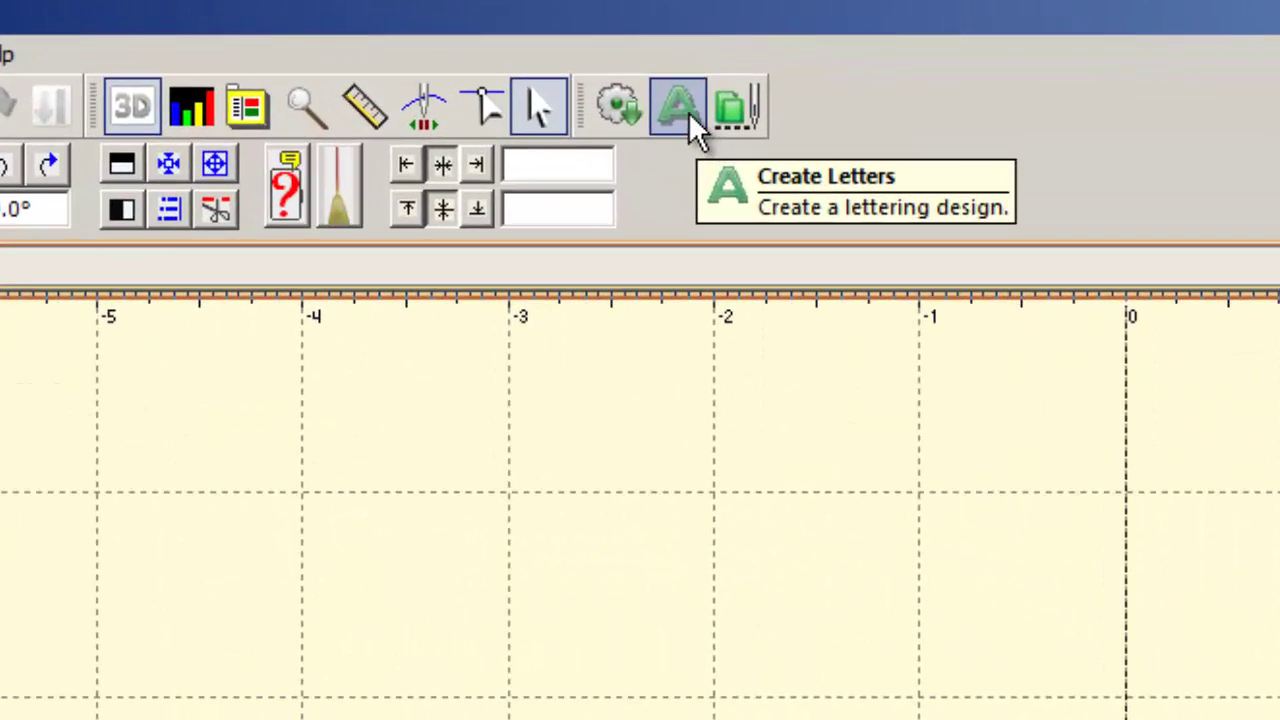
click(690, 118)
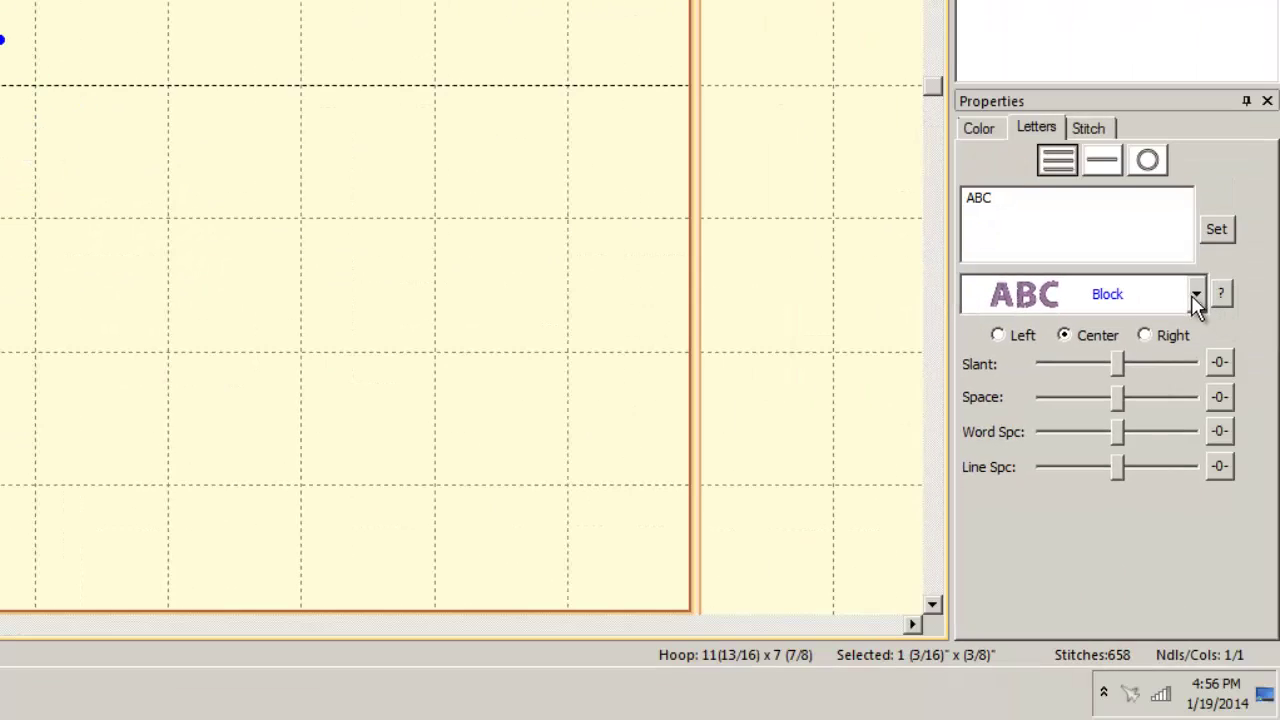
click(1194, 296)
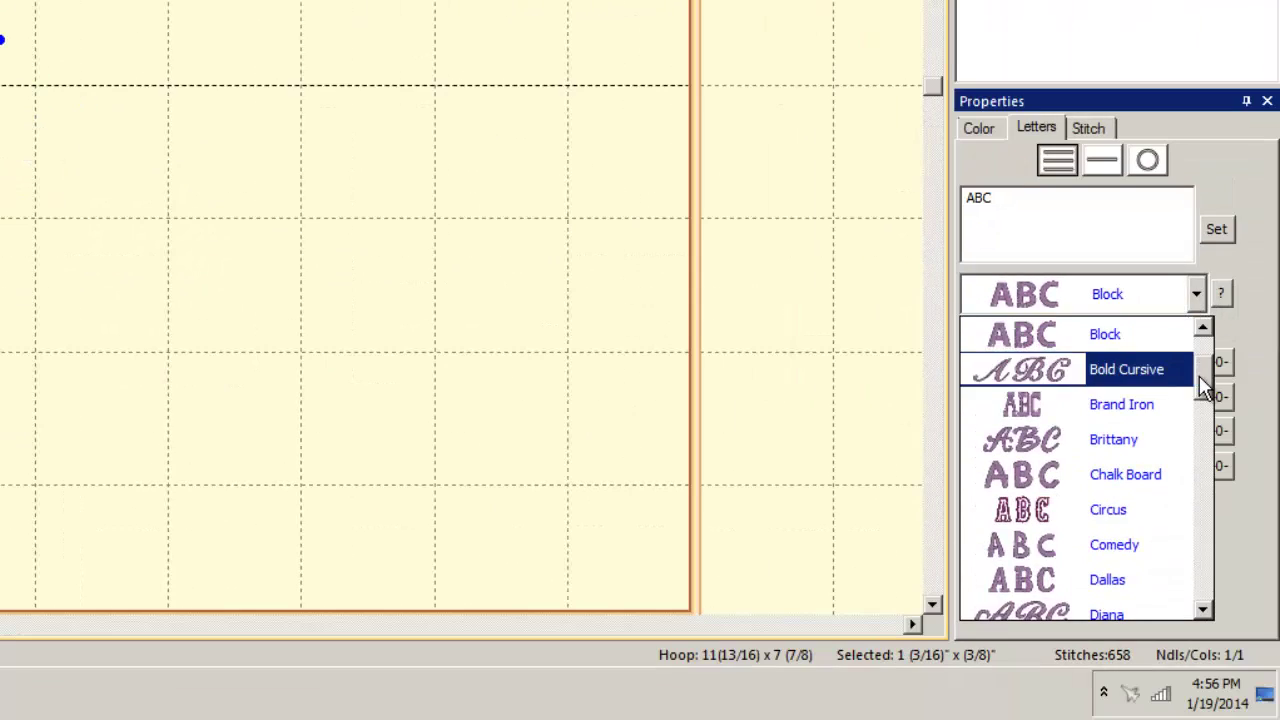
drag(1199, 375, 1206, 560)
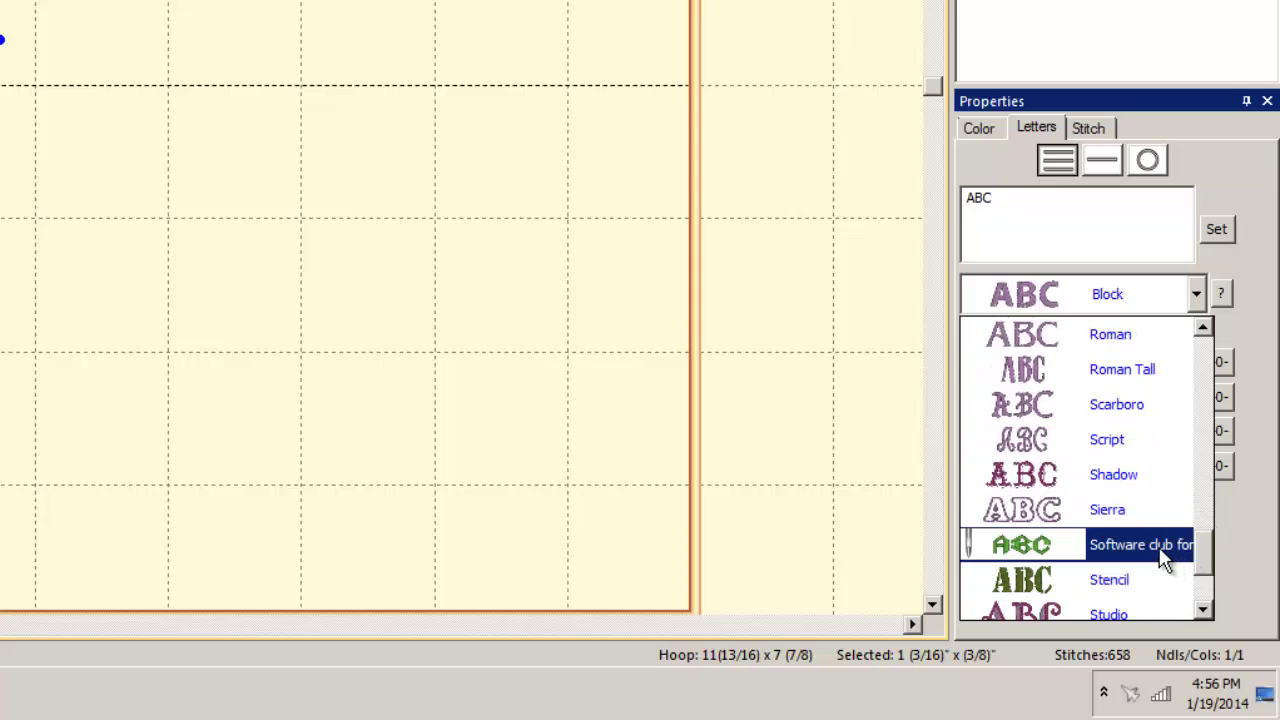
click(1163, 558)
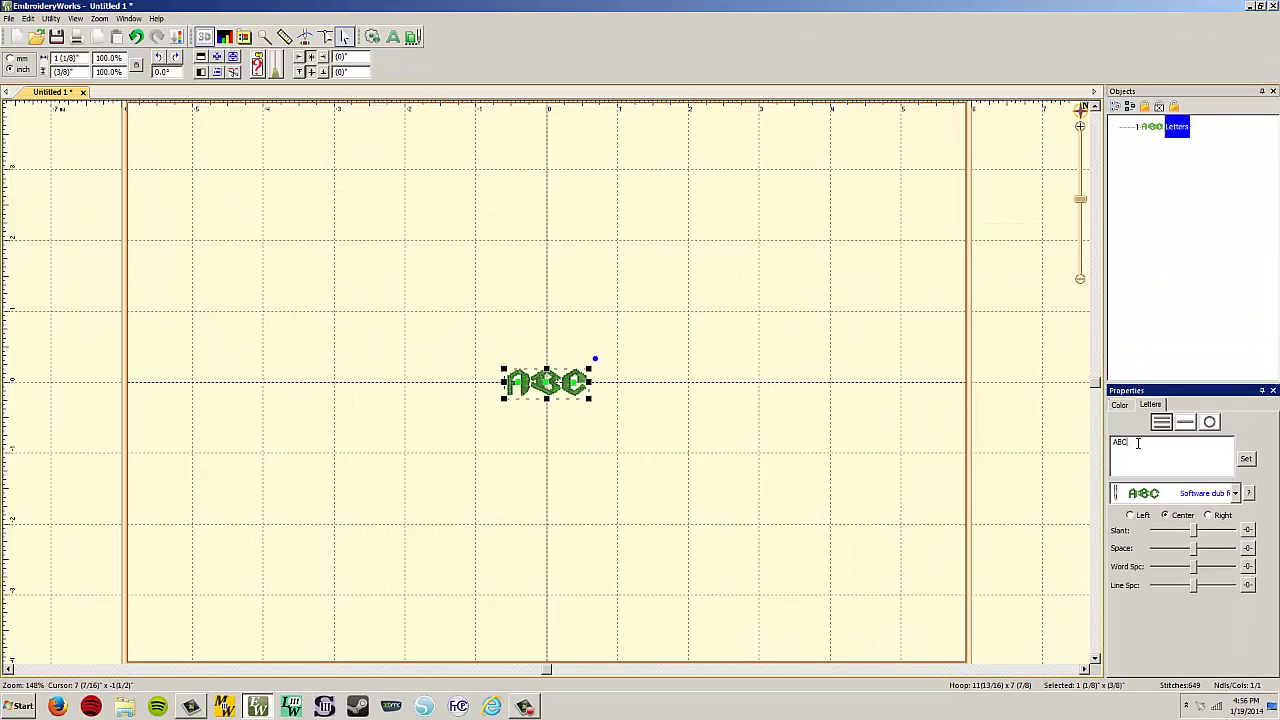
double_click(1137, 443)
text(BRAD)
Apply BRAD to the canvas lettering and deselect it to preview the stitches
click(1245, 459)
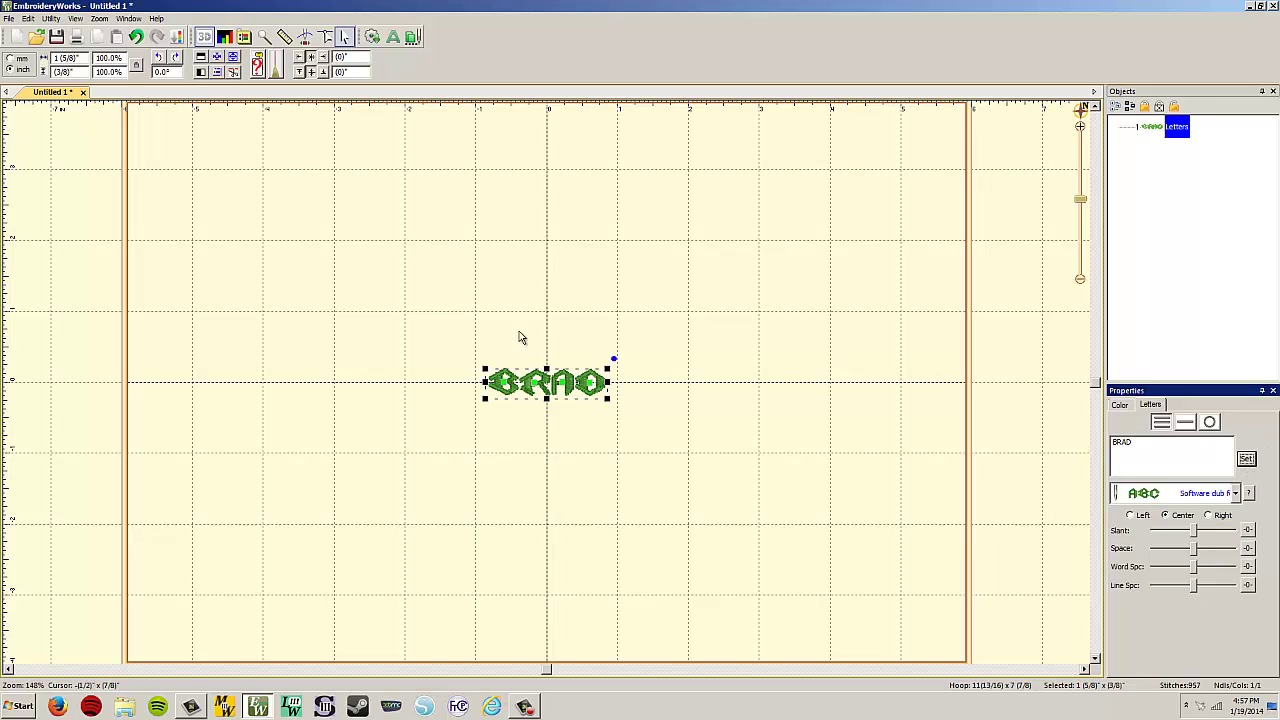
click(543, 360)
scroll(540, 375, up, 3)
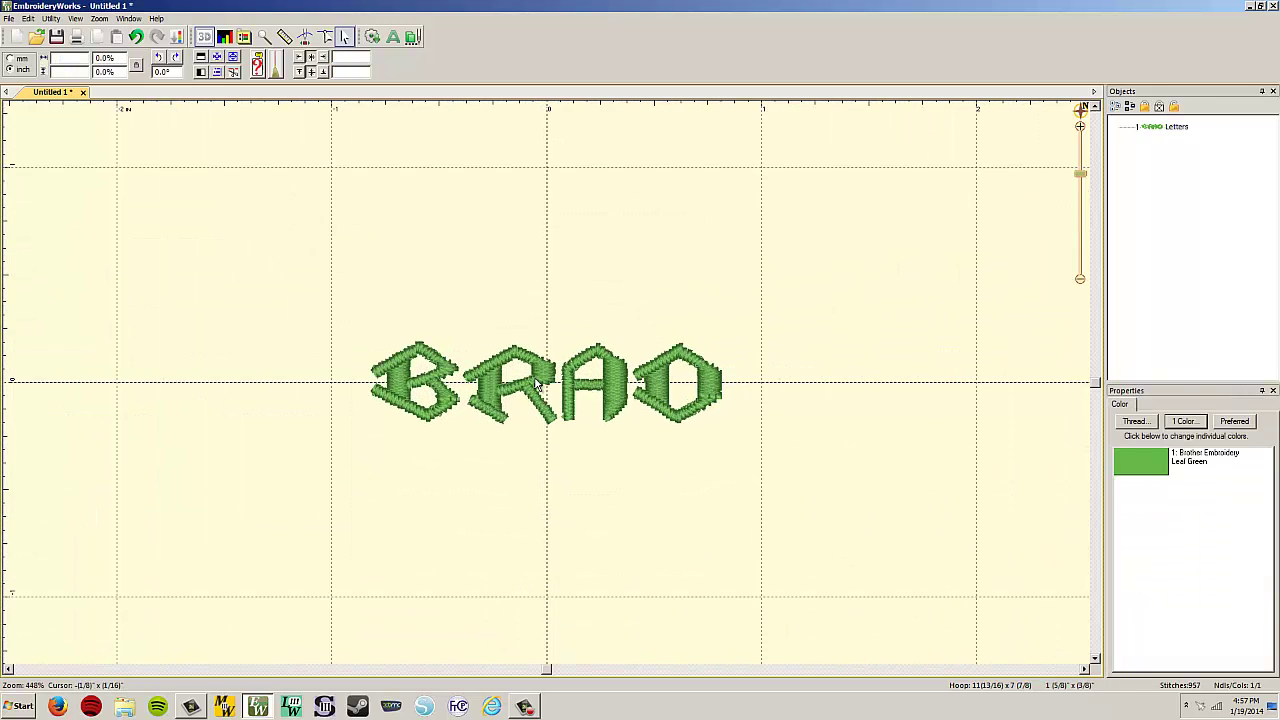
scroll(537, 385, down, 2)
Set BRAD to the circle text layout with a 26.0 mm (1") radius
click(540, 385)
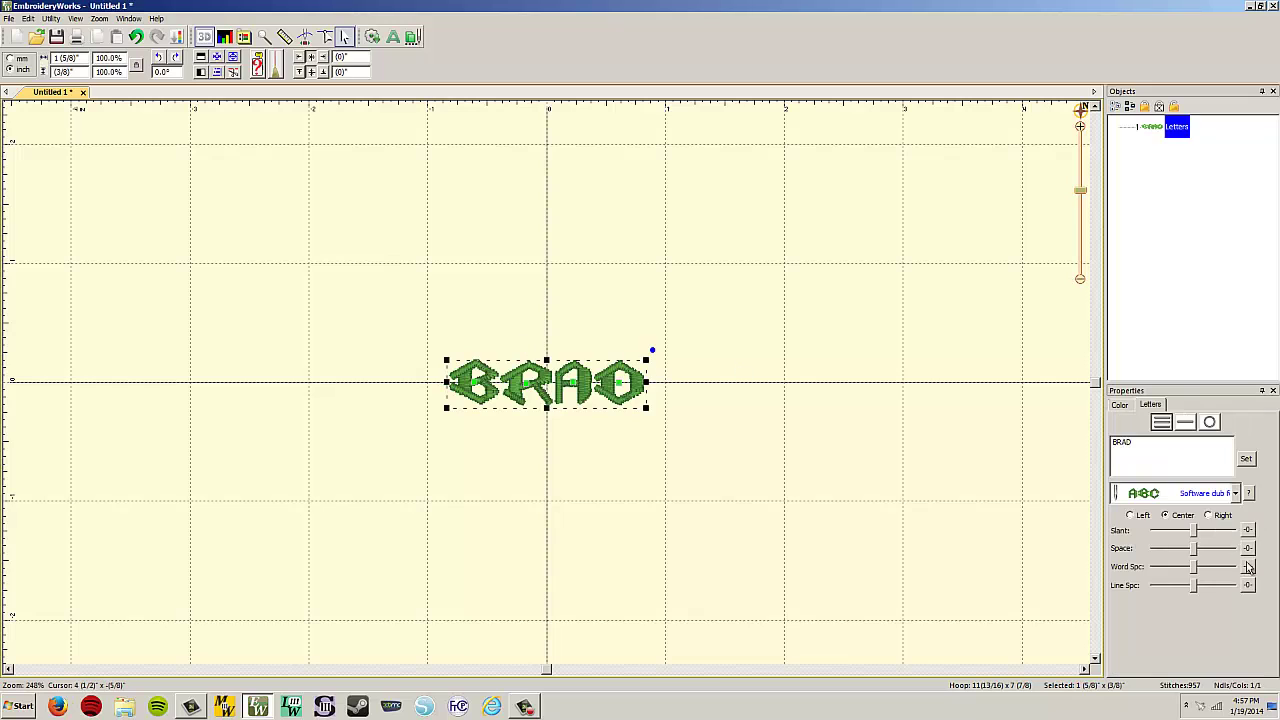
mouse_move(1193, 530)
mouse_down()
mouse_move(1228, 530)
mouse_move(1186, 537)
mouse_up()
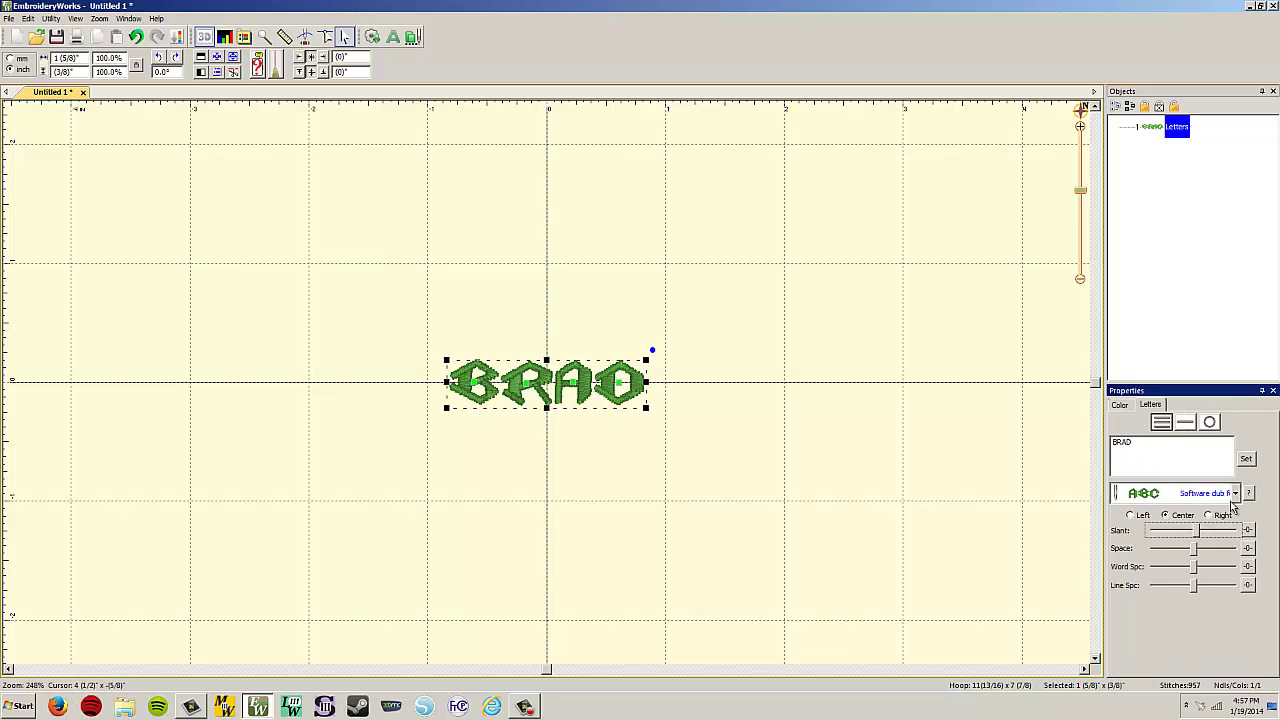
click(1186, 423)
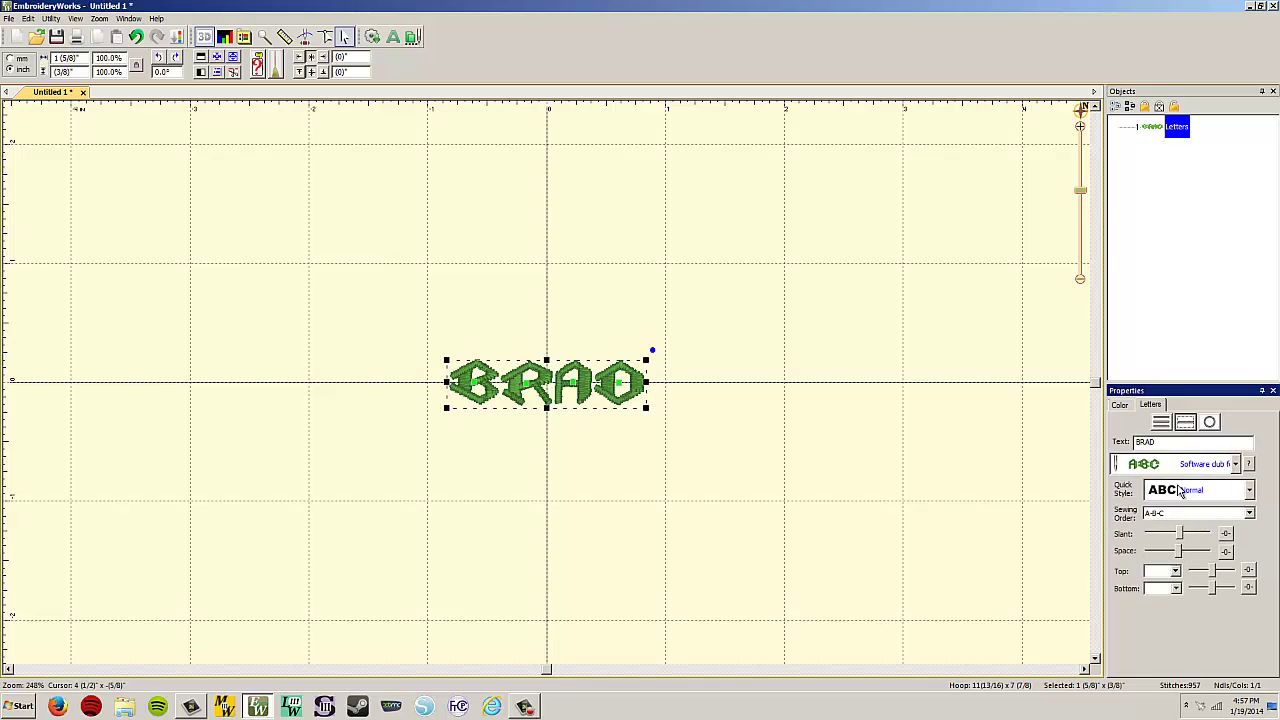
click(1210, 422)
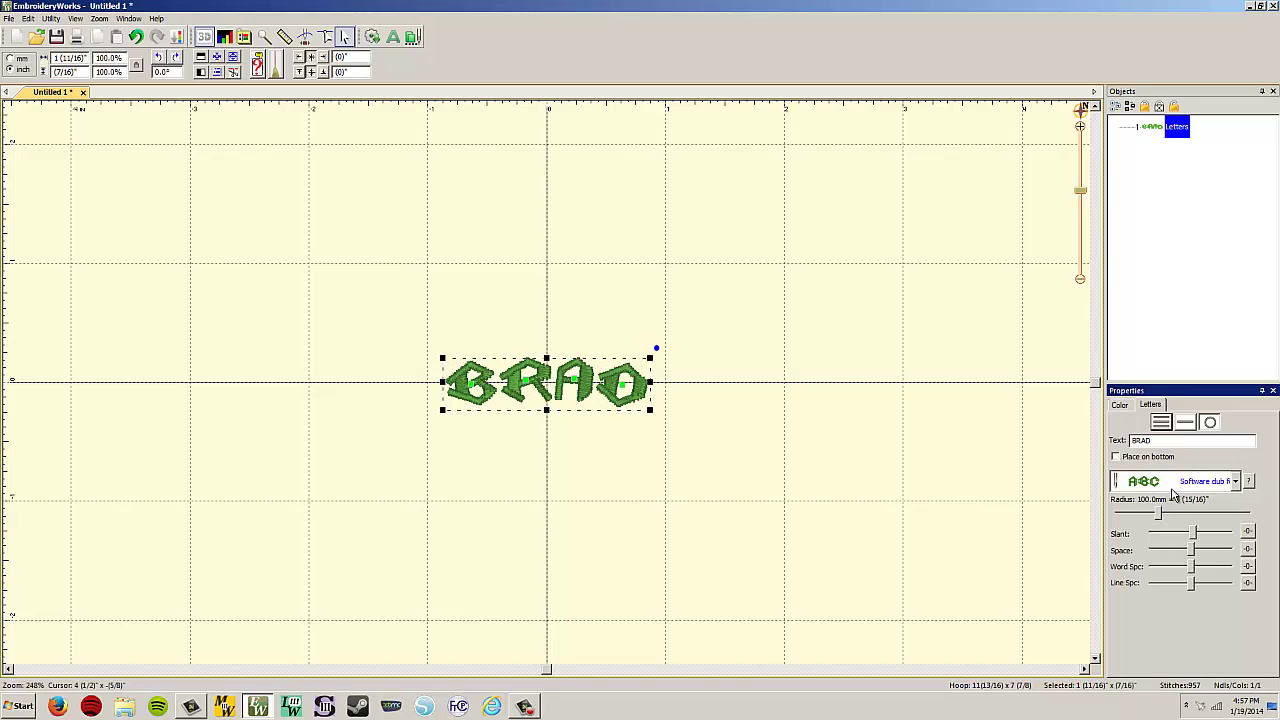
drag(1159, 513, 1125, 512)
click(747, 388)
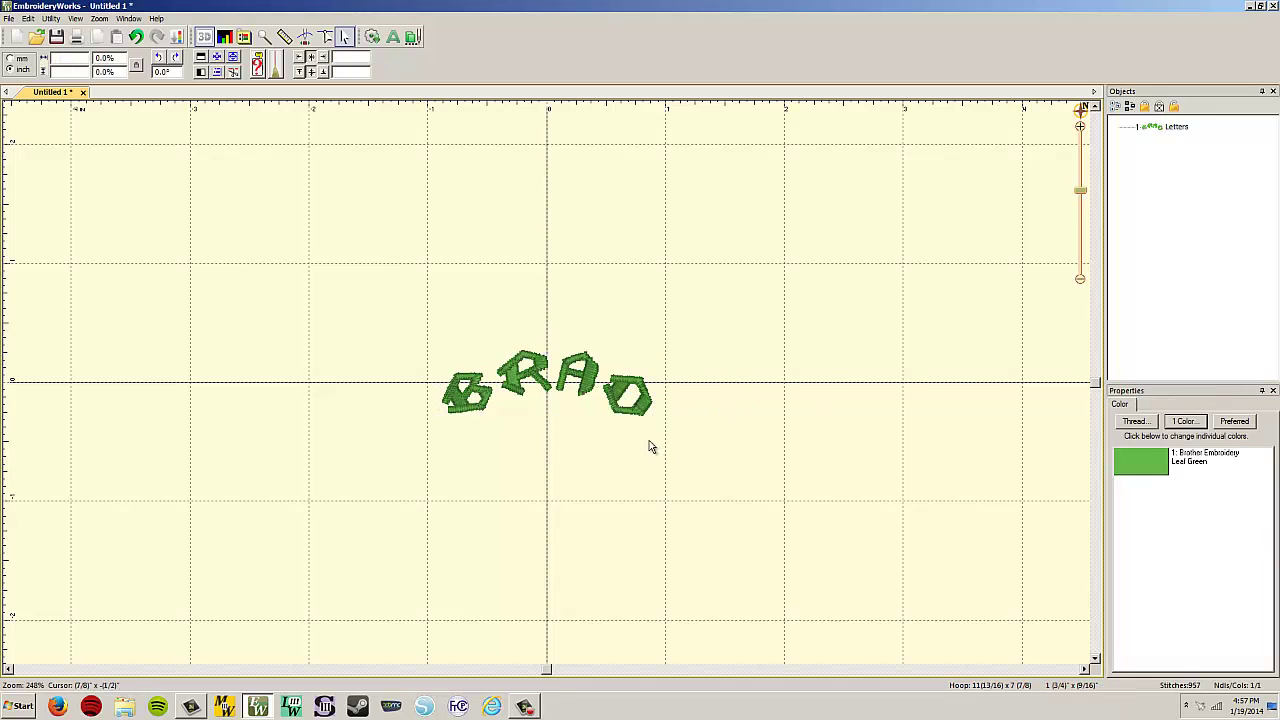
scroll(640, 440, down, 3)
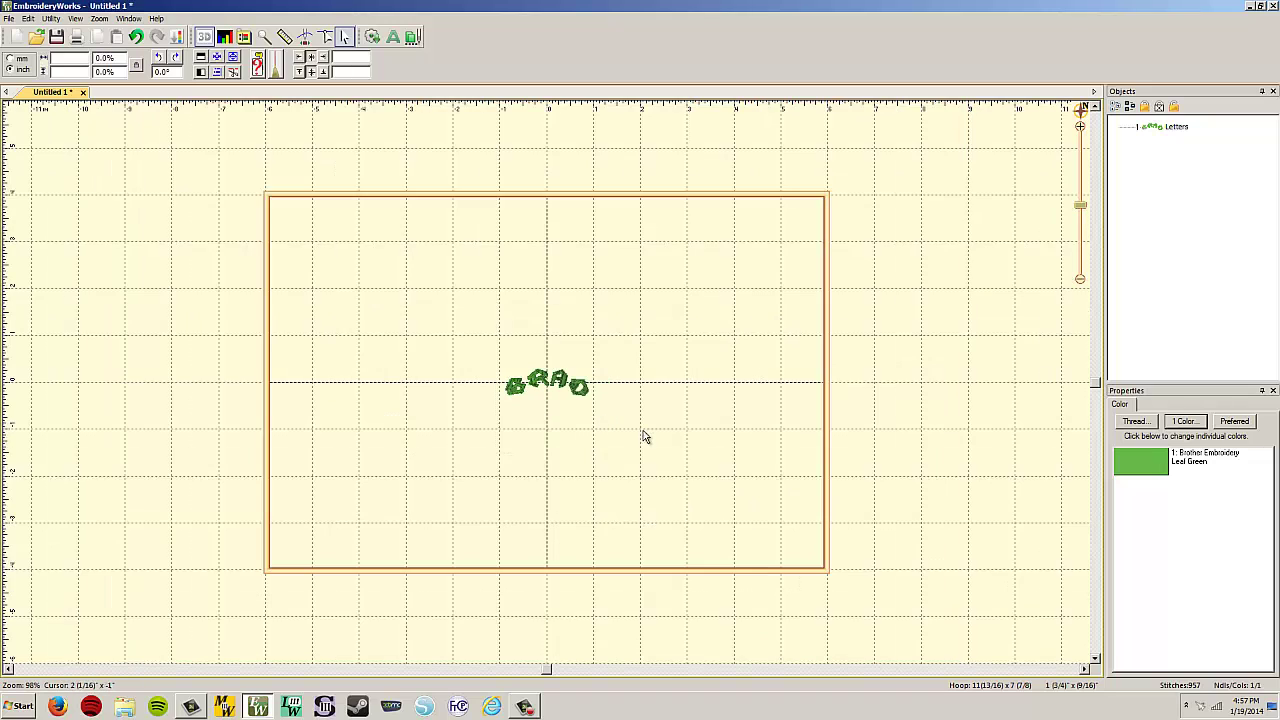